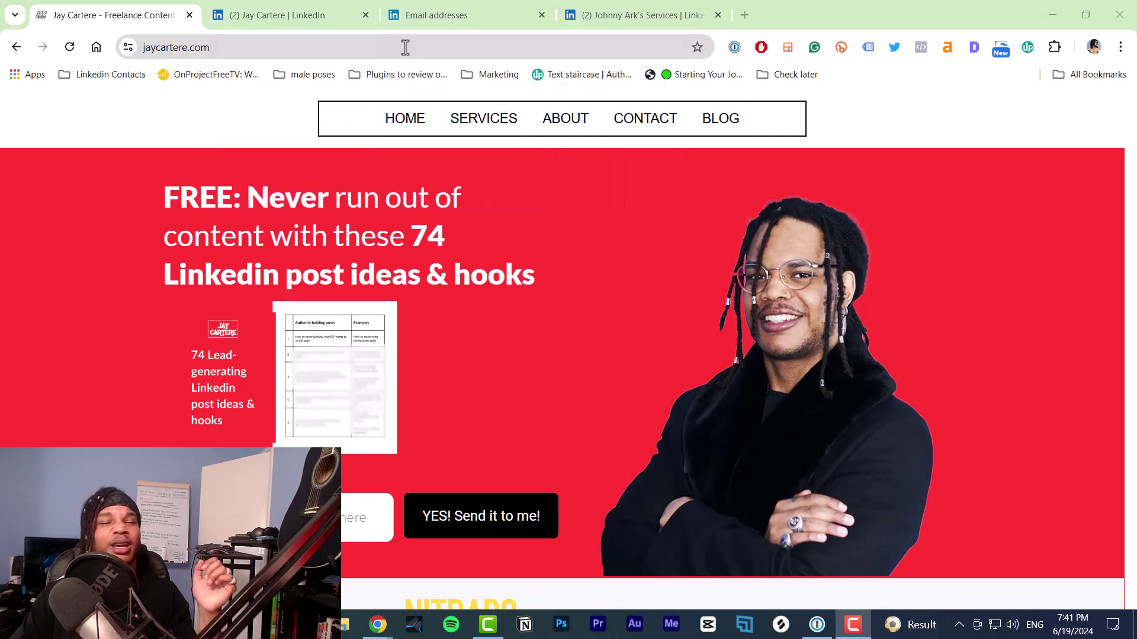
- Switch to the LinkedIn profile tab and scroll through its sections
{"action": "left_click", "coordinate": [310, 8]}
{"action": "scroll", "coordinate": [438, 296], "scroll_direction": "down", "scroll_amount": 20}
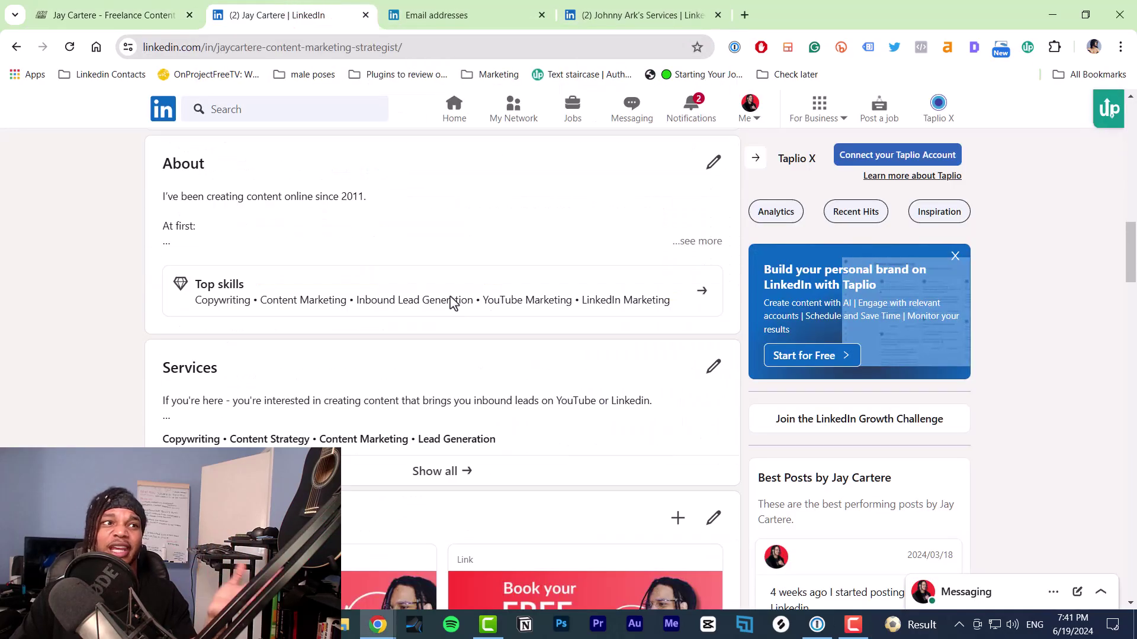
{"action": "scroll", "coordinate": [550, 296], "scroll_direction": "down", "scroll_amount": 10}
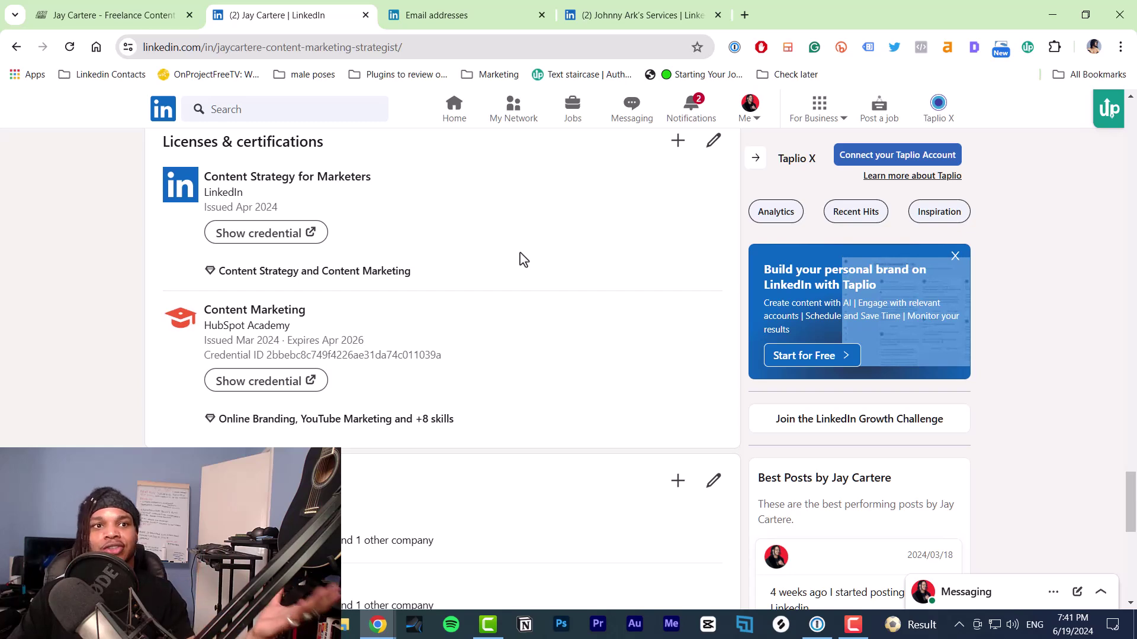
{"action": "scroll", "coordinate": [512, 255], "scroll_direction": "up", "scroll_amount": 1}
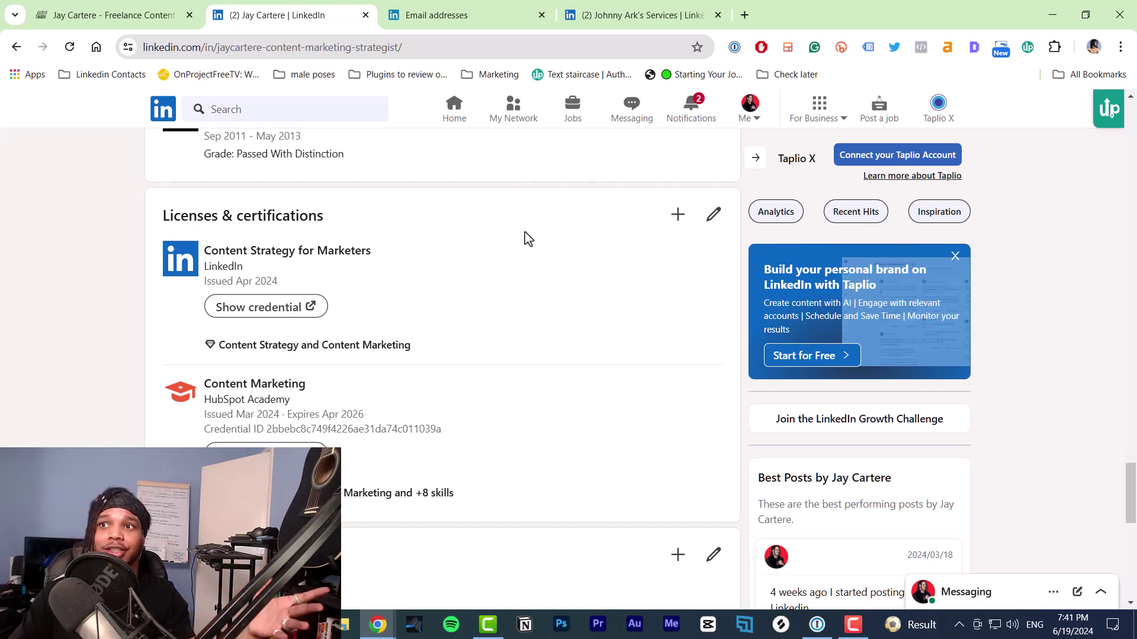
{"action": "scroll", "coordinate": [450, 332], "scroll_direction": "up", "scroll_amount": 10}
{"action": "scroll", "coordinate": [452, 328], "scroll_direction": "up", "scroll_amount": 8}
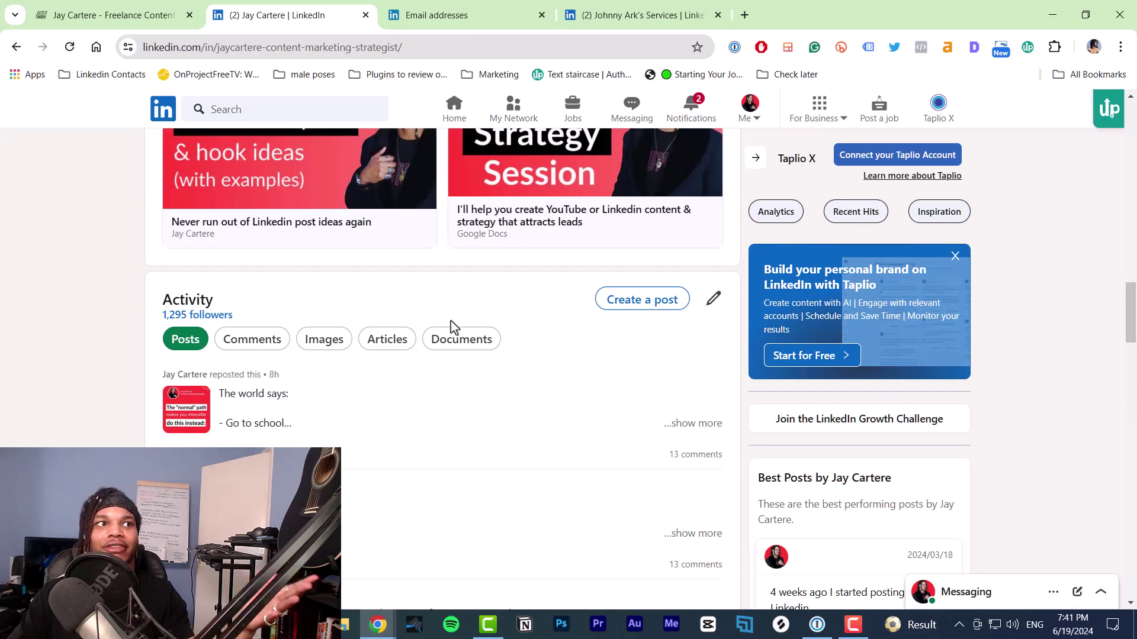
{"action": "scroll", "coordinate": [506, 336], "scroll_direction": "down", "scroll_amount": 10}
{"action": "scroll", "coordinate": [506, 336], "scroll_direction": "down", "scroll_amount": 5}
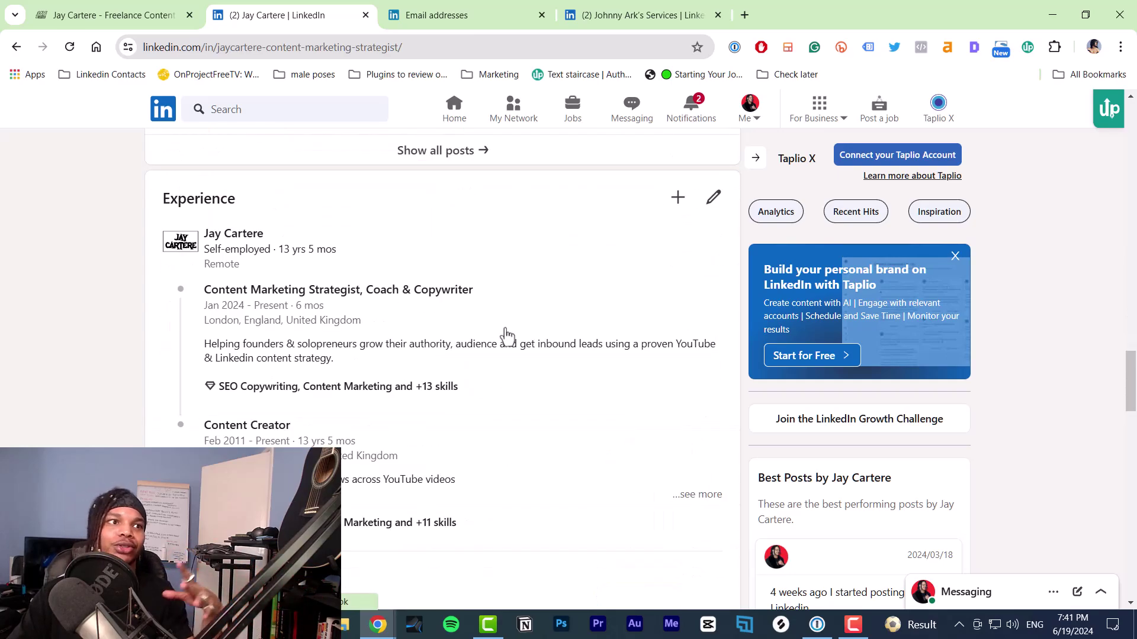
{"action": "scroll", "coordinate": [506, 337], "scroll_direction": "up", "scroll_amount": 15}
{"action": "scroll", "coordinate": [506, 336], "scroll_direction": "up", "scroll_amount": 10}
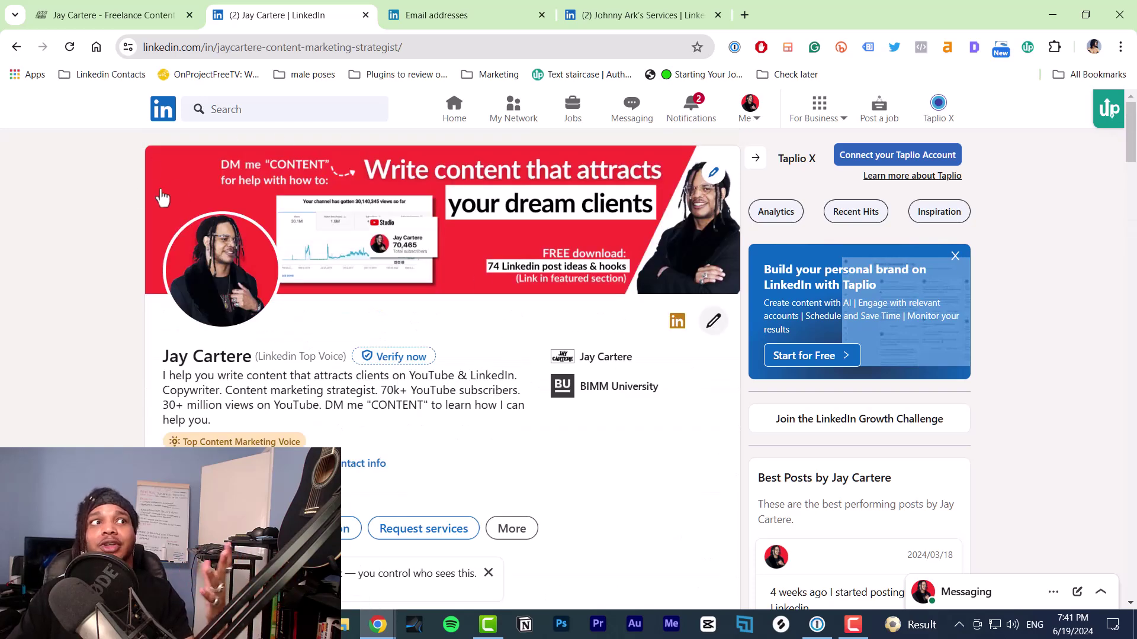
- Clear the stray headline text selection and scroll down toward Licenses & certifications
{"action": "left_click_drag", "start_coordinate": [171, 390], "coordinate": [334, 374]}
{"action": "left_click", "coordinate": [316, 387]}
{"action": "scroll", "coordinate": [77, 312], "scroll_direction": "down", "scroll_amount": 1}
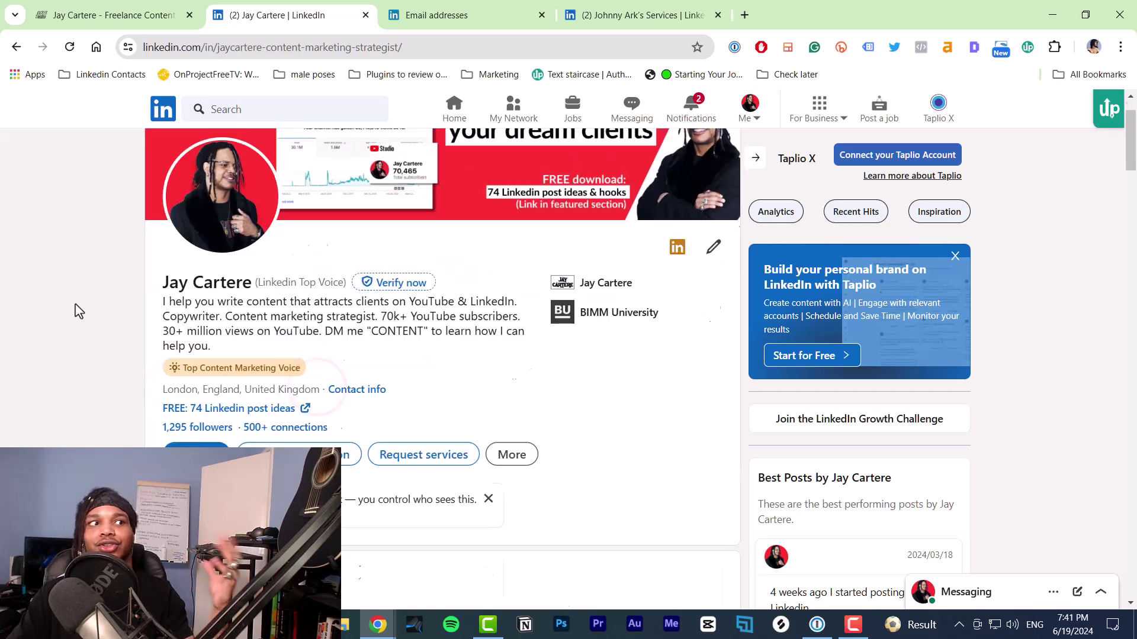
{"action": "scroll", "coordinate": [77, 311], "scroll_direction": "down", "scroll_amount": 5}
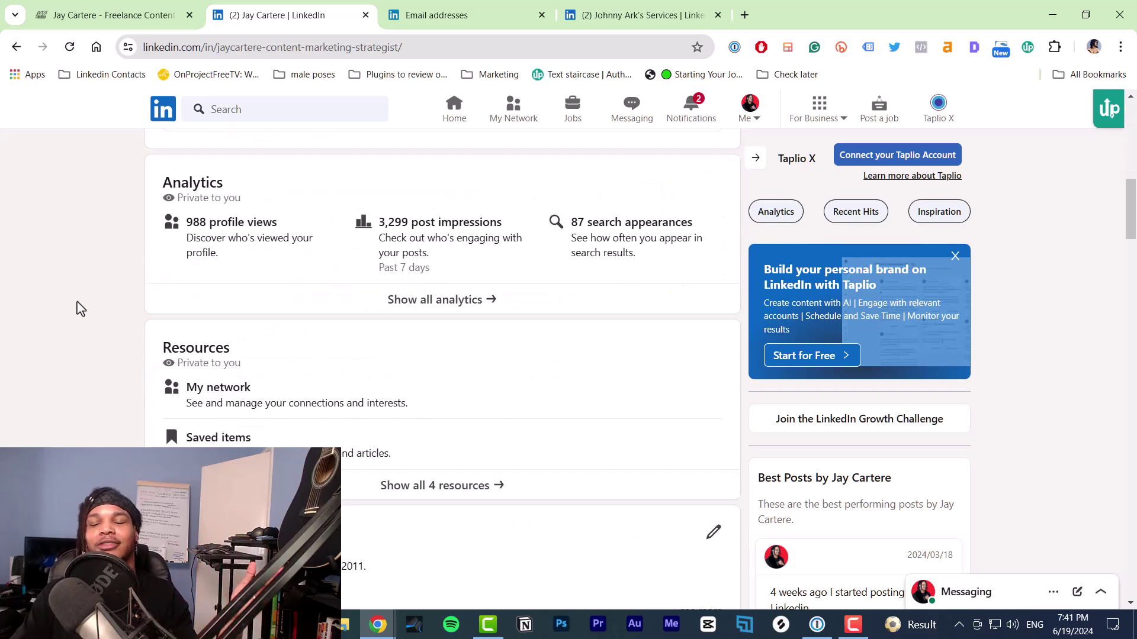
{"action": "scroll", "coordinate": [78, 309], "scroll_direction": "down", "scroll_amount": 15}
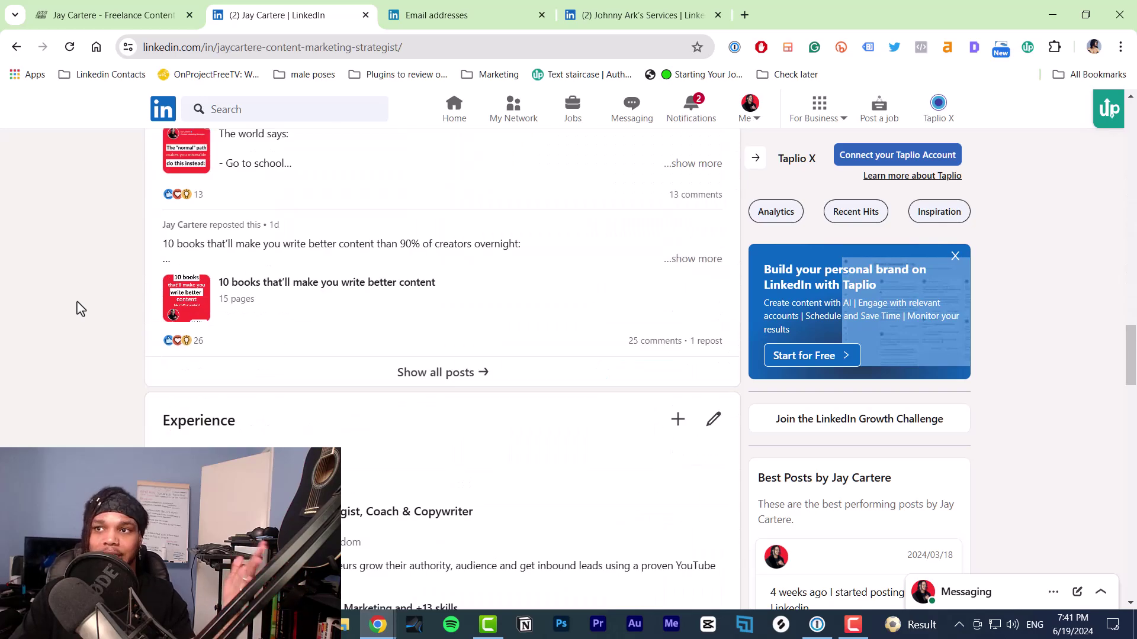
{"action": "scroll", "coordinate": [81, 308], "scroll_direction": "down", "scroll_amount": 6}
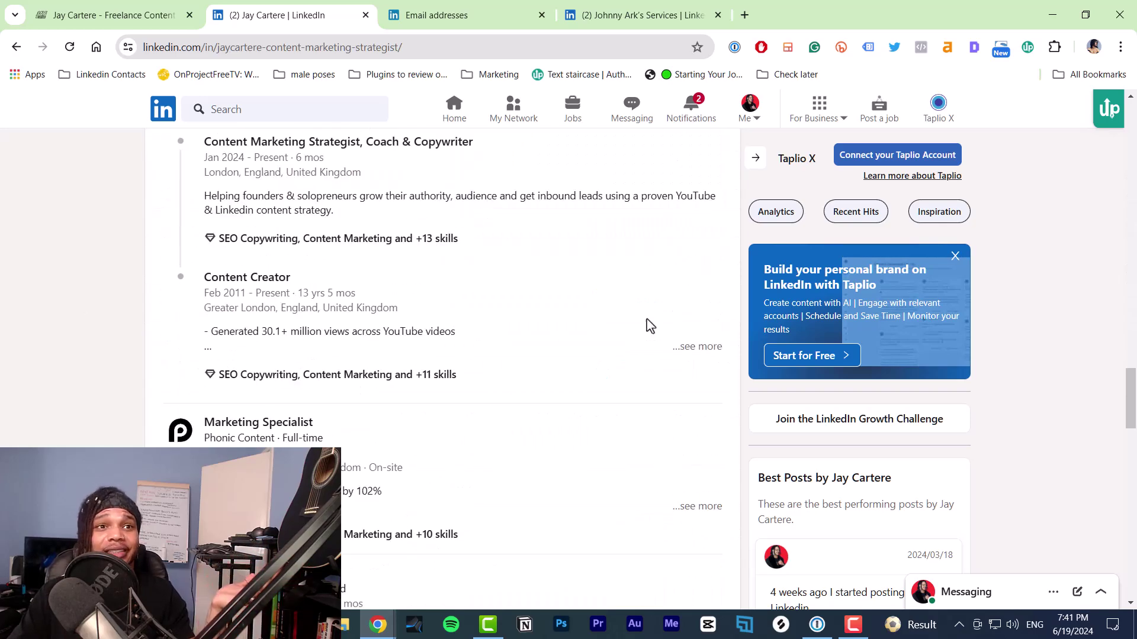
{"action": "scroll", "coordinate": [616, 343], "scroll_direction": "down", "scroll_amount": 8}
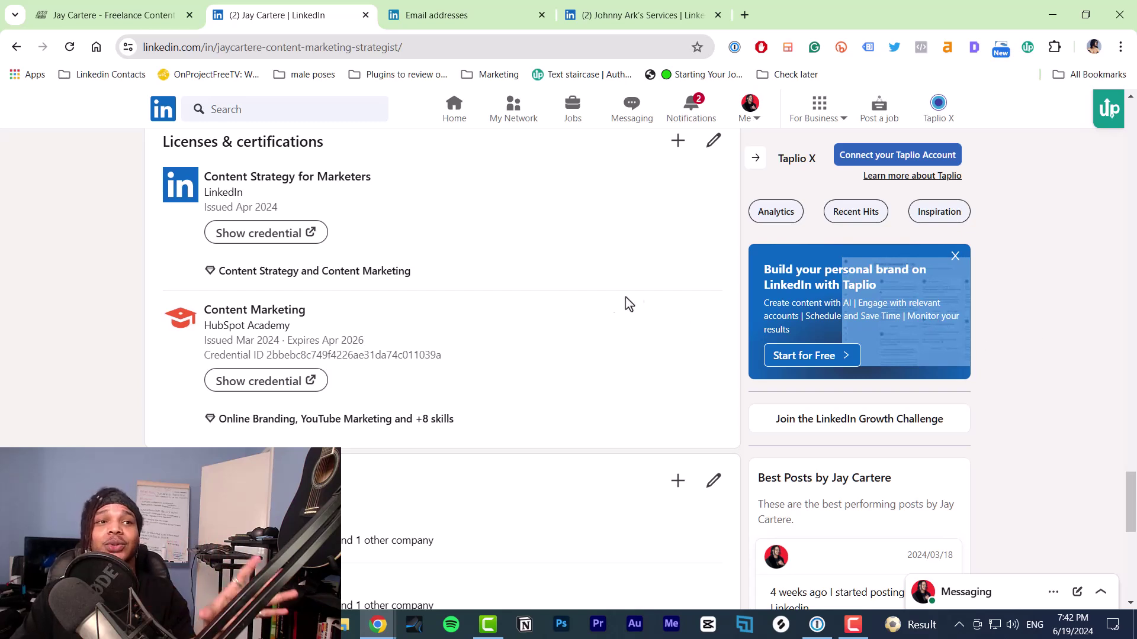
- Scroll back up to the HubSpot Academy Content Marketing certification entry
{"action": "scroll", "coordinate": [610, 362], "scroll_direction": "up", "scroll_amount": 1}
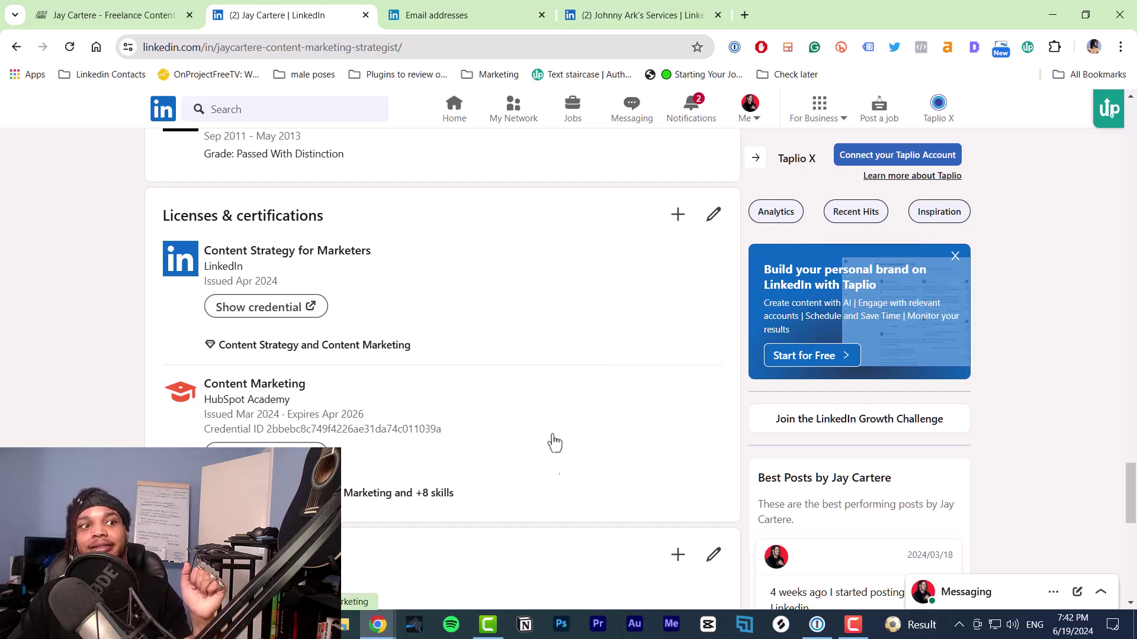
- Bring the incognito window with the second profile to the front
{"action": "left_click", "coordinate": [374, 625]}
{"action": "left_click", "coordinate": [397, 563]}
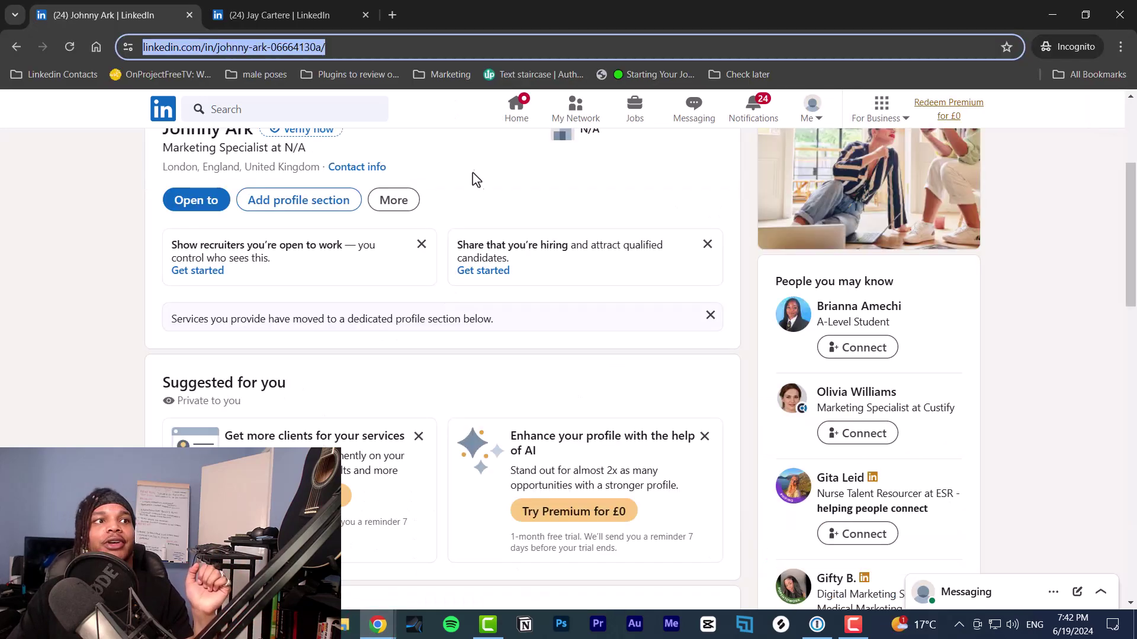
{"action": "left_click", "coordinate": [464, 154]}
{"action": "scroll", "coordinate": [491, 312], "scroll_direction": "down", "scroll_amount": 10}
{"action": "scroll", "coordinate": [490, 312], "scroll_direction": "up", "scroll_amount": 15}
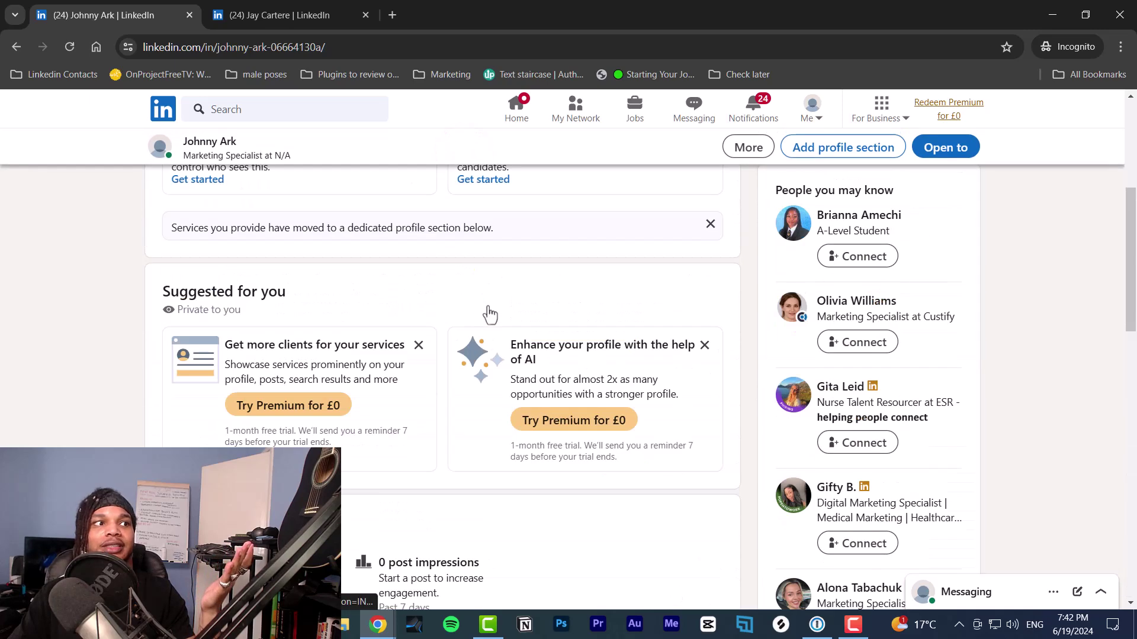
- Start a new license or certification from the recommended profile sections
{"action": "left_click", "coordinate": [315, 424]}
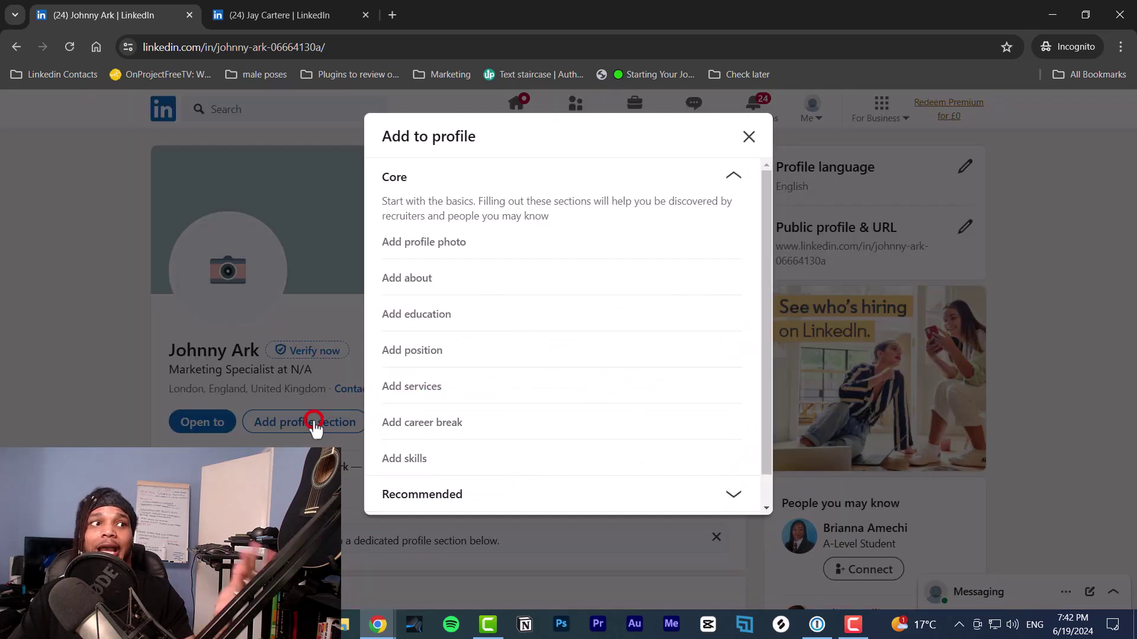
{"action": "scroll", "coordinate": [490, 368], "scroll_direction": "down", "scroll_amount": 1}
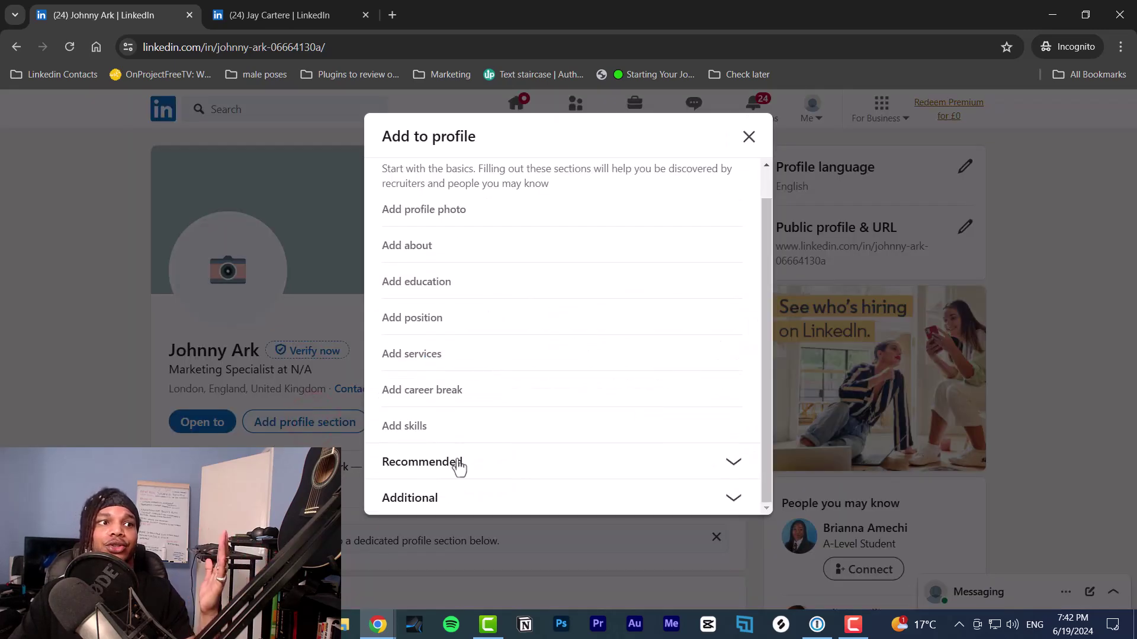
{"action": "left_click", "coordinate": [457, 457]}
{"action": "left_click", "coordinate": [487, 313]}
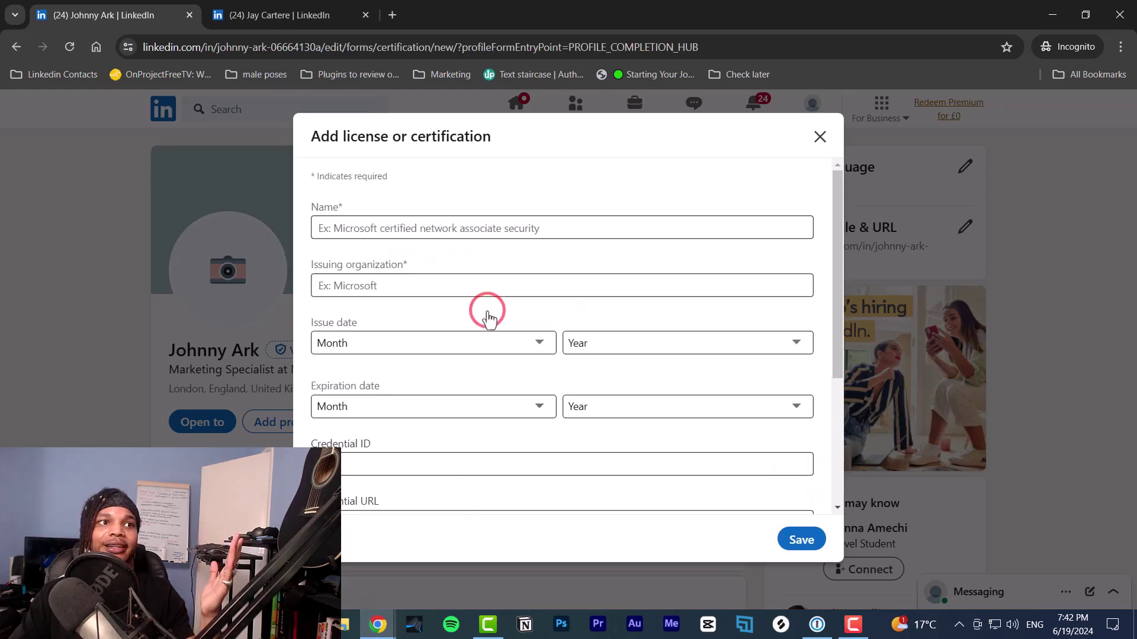
{"action": "scroll", "coordinate": [470, 194], "scroll_direction": "down", "scroll_amount": 3}
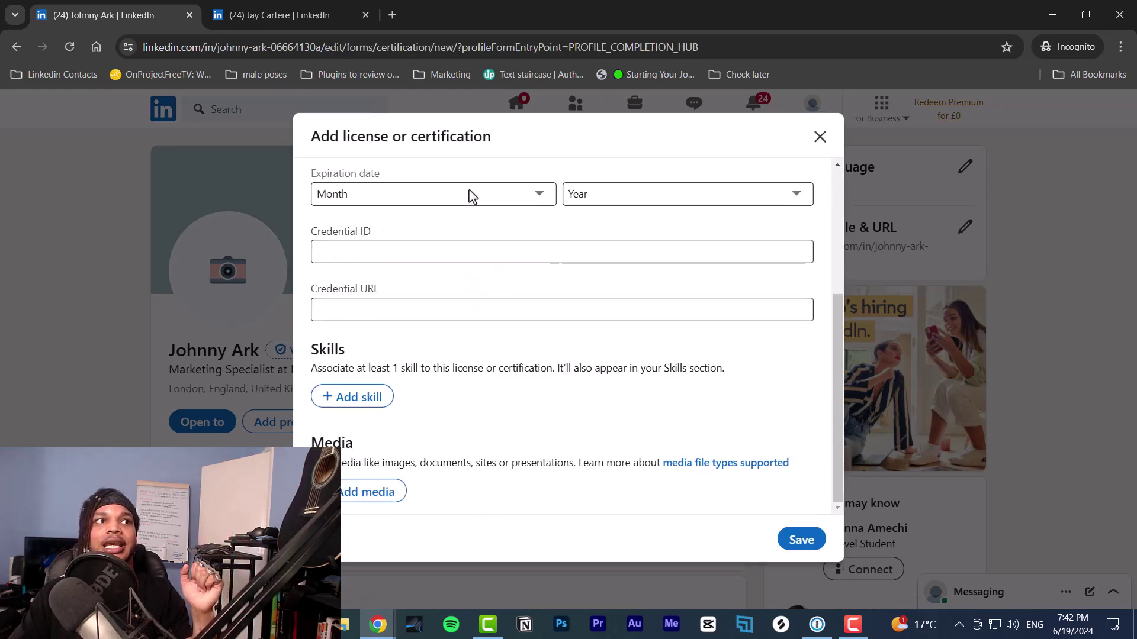
{"action": "scroll", "coordinate": [587, 356], "scroll_direction": "up", "scroll_amount": 3}
- Look over the Name and Issuing organization fields of the empty certification form
{"action": "left_click", "coordinate": [506, 223]}
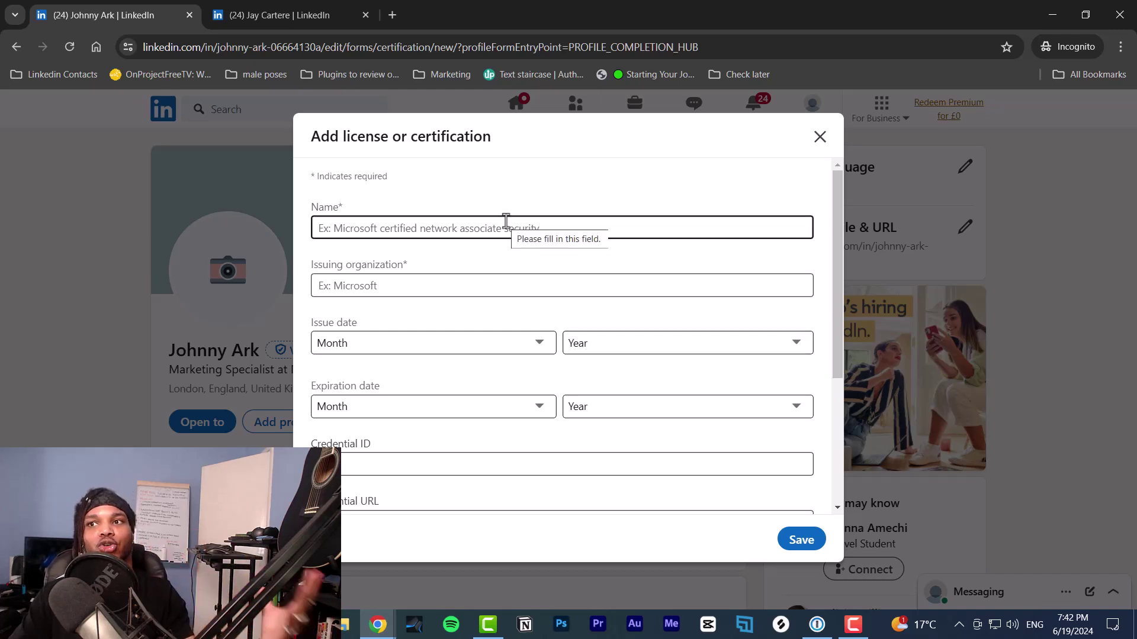
{"action": "left_click", "coordinate": [415, 286]}
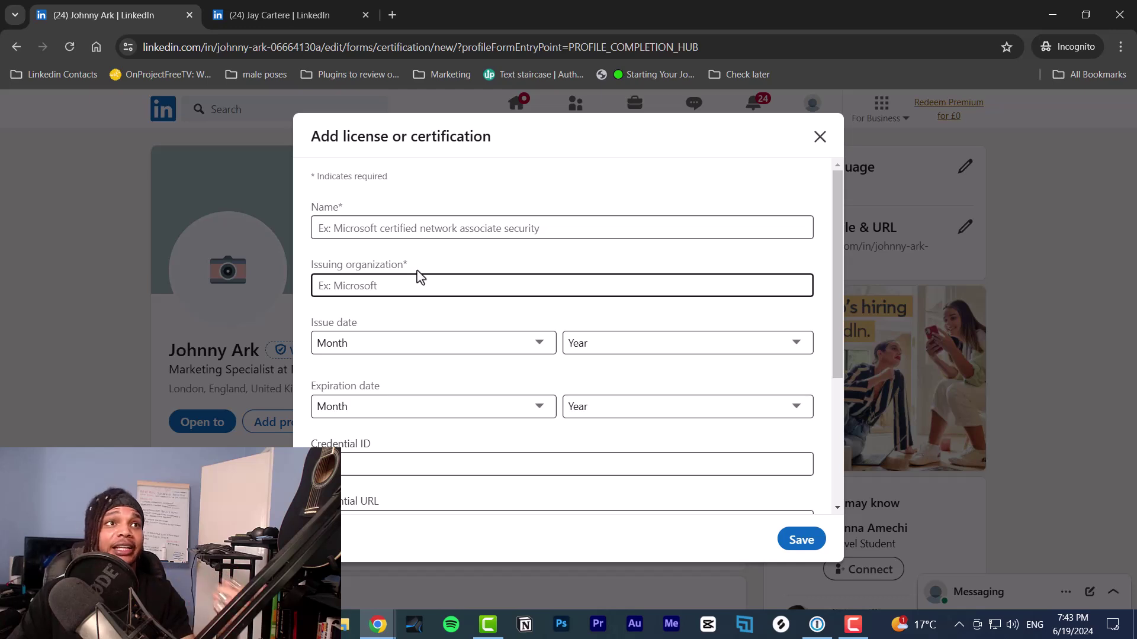
{"action": "scroll", "coordinate": [509, 320], "scroll_direction": "down", "scroll_amount": 3}
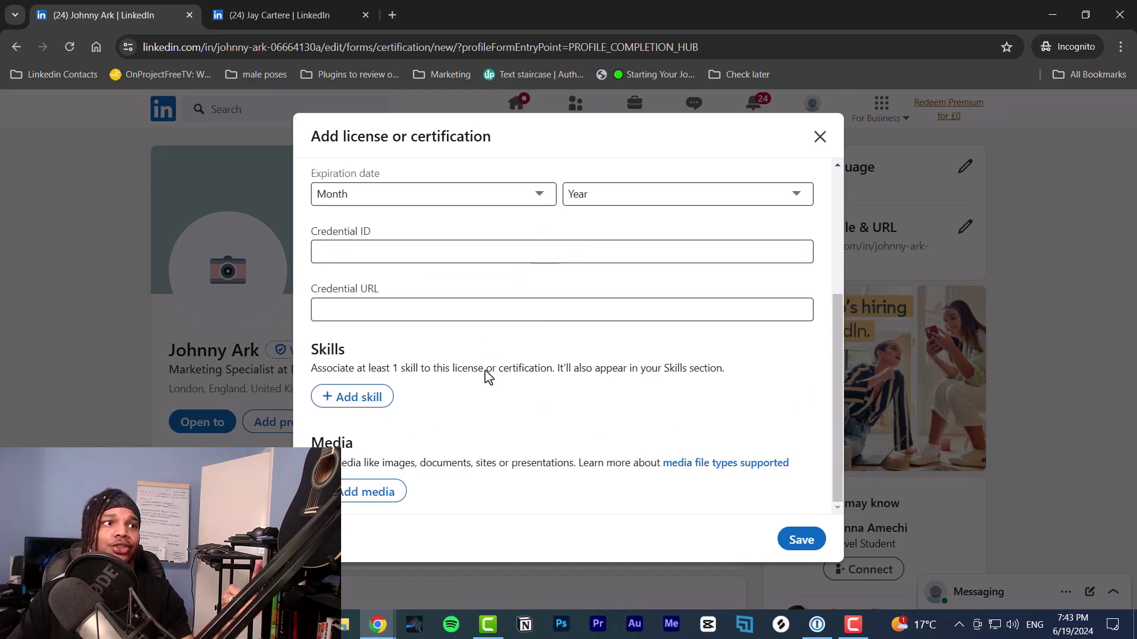
{"action": "scroll", "coordinate": [533, 415], "scroll_direction": "up", "scroll_amount": 1}
{"action": "scroll", "coordinate": [561, 415], "scroll_direction": "up", "scroll_amount": 2}
{"action": "scroll", "coordinate": [538, 290], "scroll_direction": "down", "scroll_amount": 2}
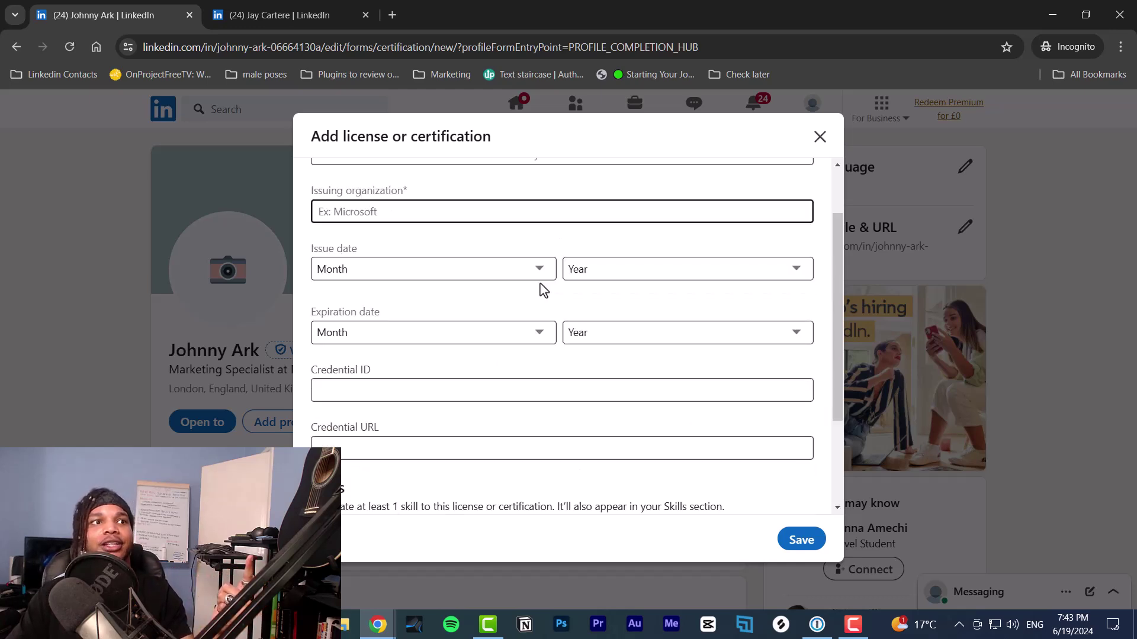
{"action": "scroll", "coordinate": [543, 212], "scroll_direction": "up", "scroll_amount": 2}
{"action": "scroll", "coordinate": [515, 326], "scroll_direction": "down", "scroll_amount": 3}
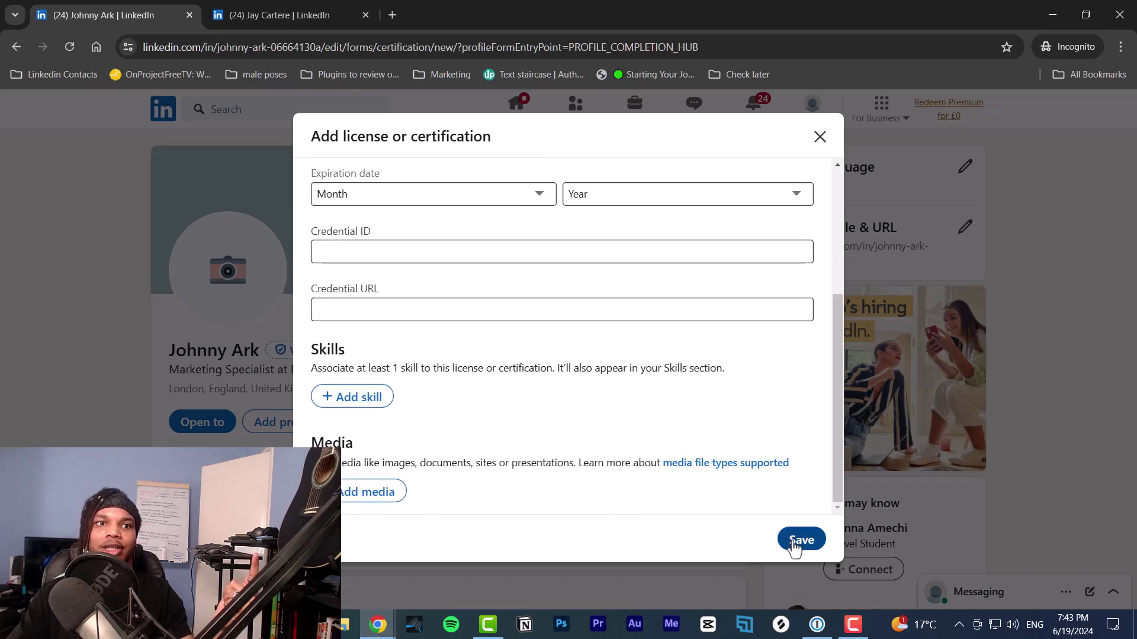
{"action": "scroll", "coordinate": [652, 385], "scroll_direction": "up", "scroll_amount": 4}
- Attempt saving the blank form, close it, and minimize the incognito window
{"action": "left_click", "coordinate": [525, 231]}
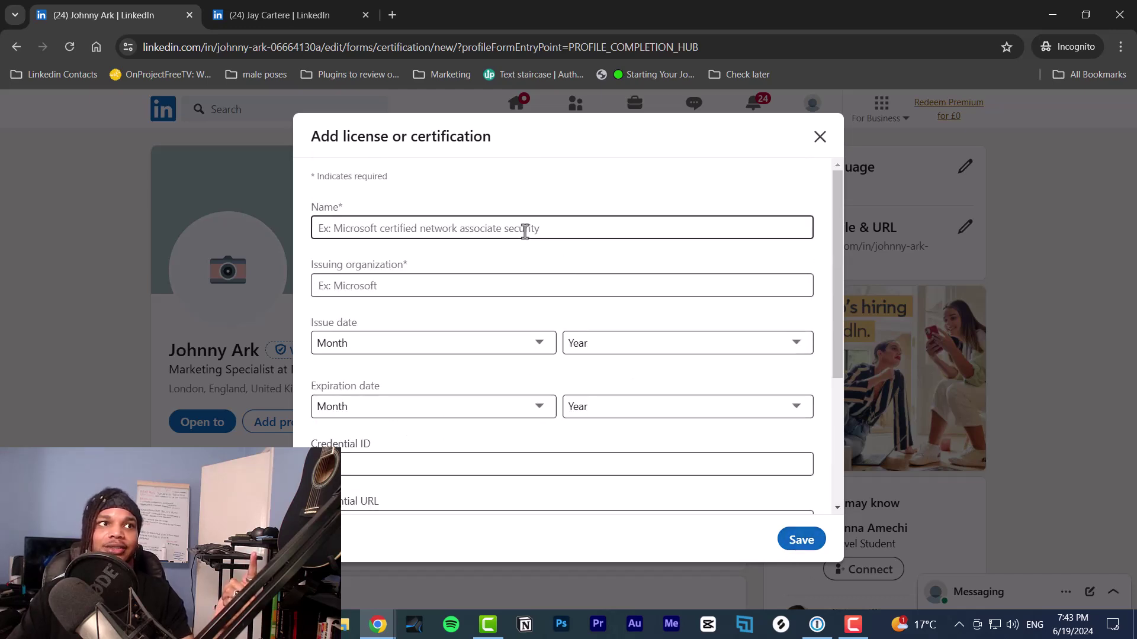
{"action": "left_click", "coordinate": [819, 137]}
{"action": "left_click", "coordinate": [1049, 15]}
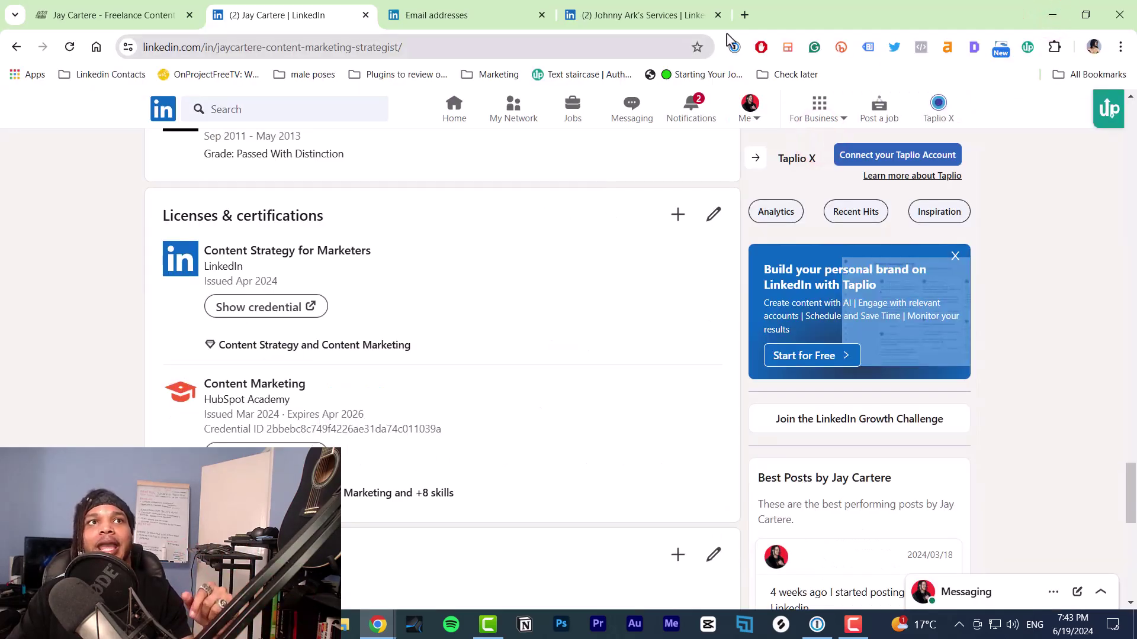
- Search for LinkedIn Learning in a new tab and open My Library
{"action": "left_click", "coordinate": [744, 15]}
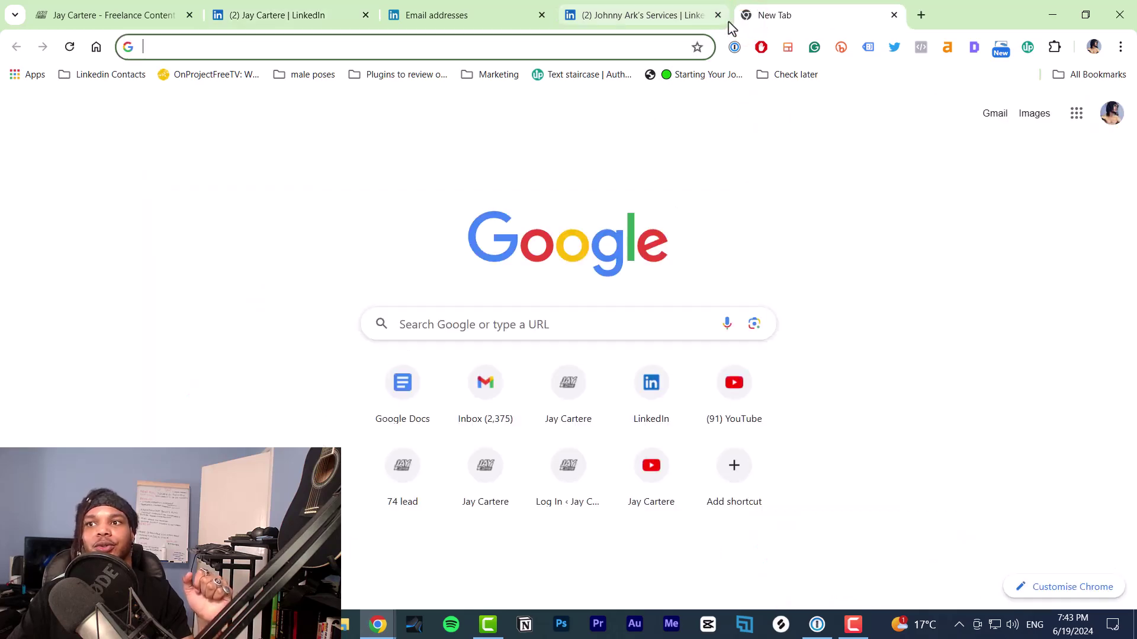
{"action": "type", "text": "linkedin le"}
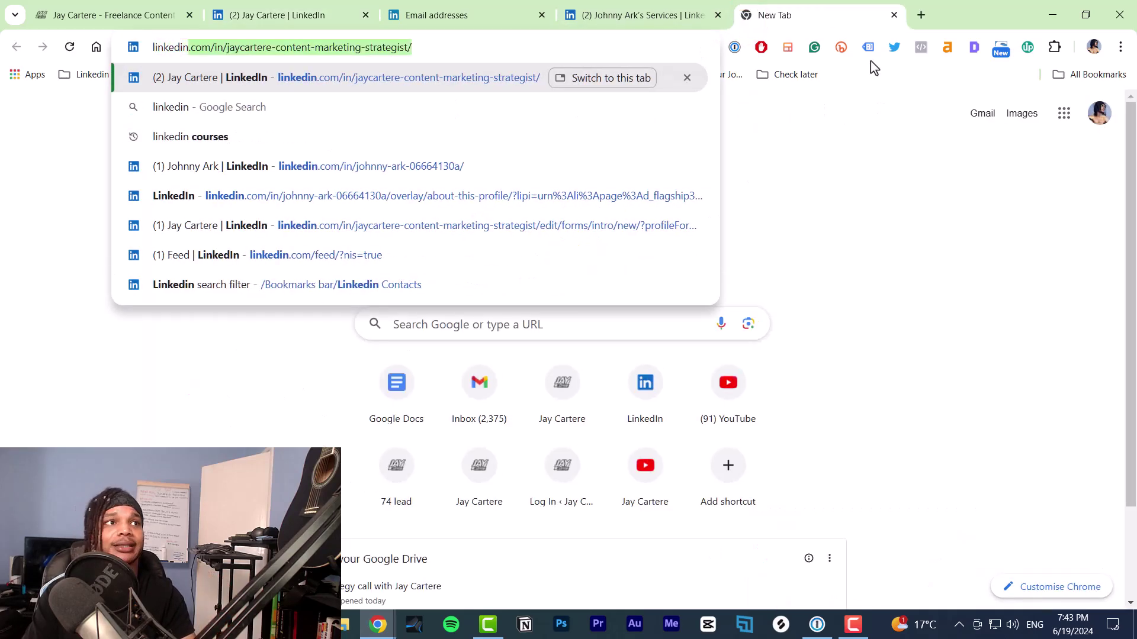
{"action": "key", "text": "Return"}
{"action": "left_click", "coordinate": [208, 273]}
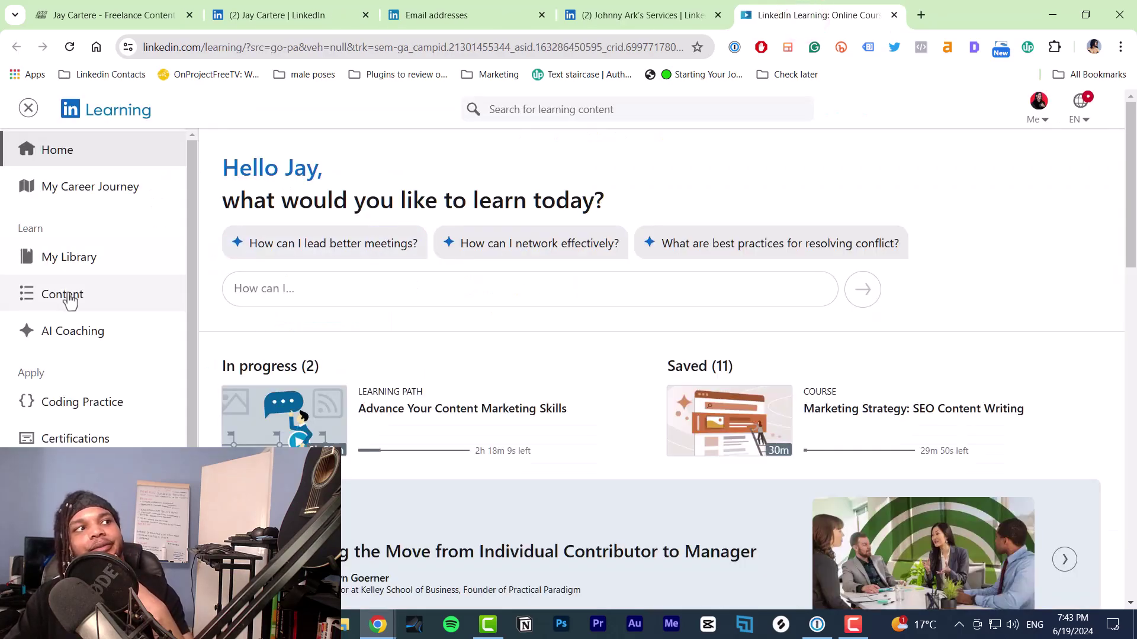
{"action": "left_click", "coordinate": [67, 265]}
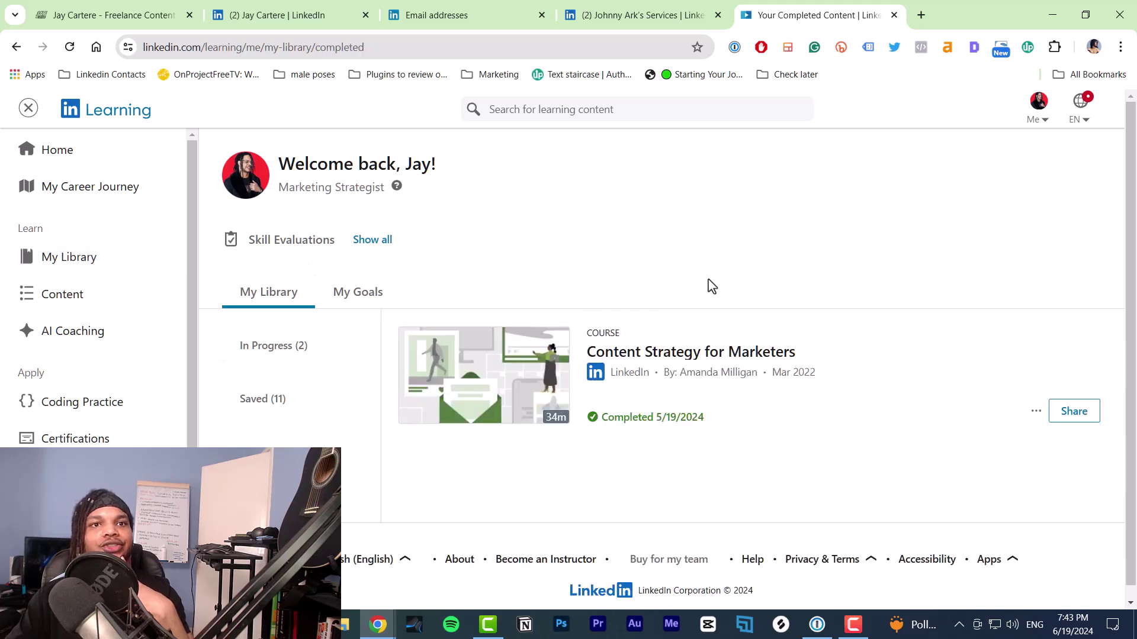
- Copy the Content Strategy for Marketers LinkedIn Learning certificate link and return to the profile tab
{"action": "scroll", "coordinate": [977, 399], "scroll_direction": "down", "scroll_amount": 1}
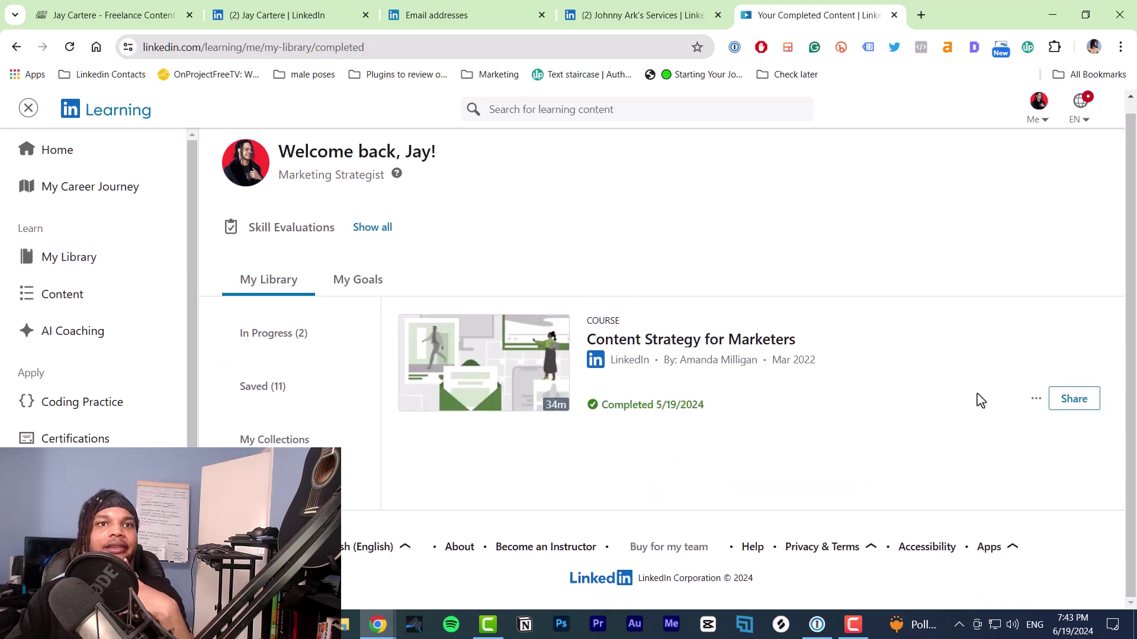
{"action": "left_click", "coordinate": [1036, 399]}
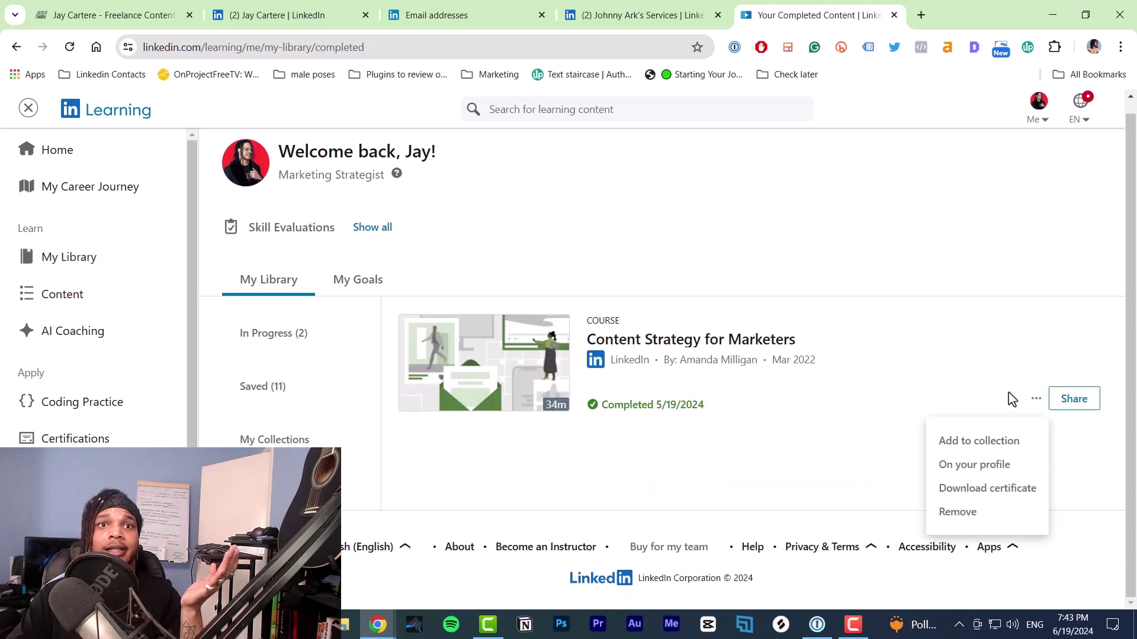
{"action": "left_click", "coordinate": [1009, 491]}
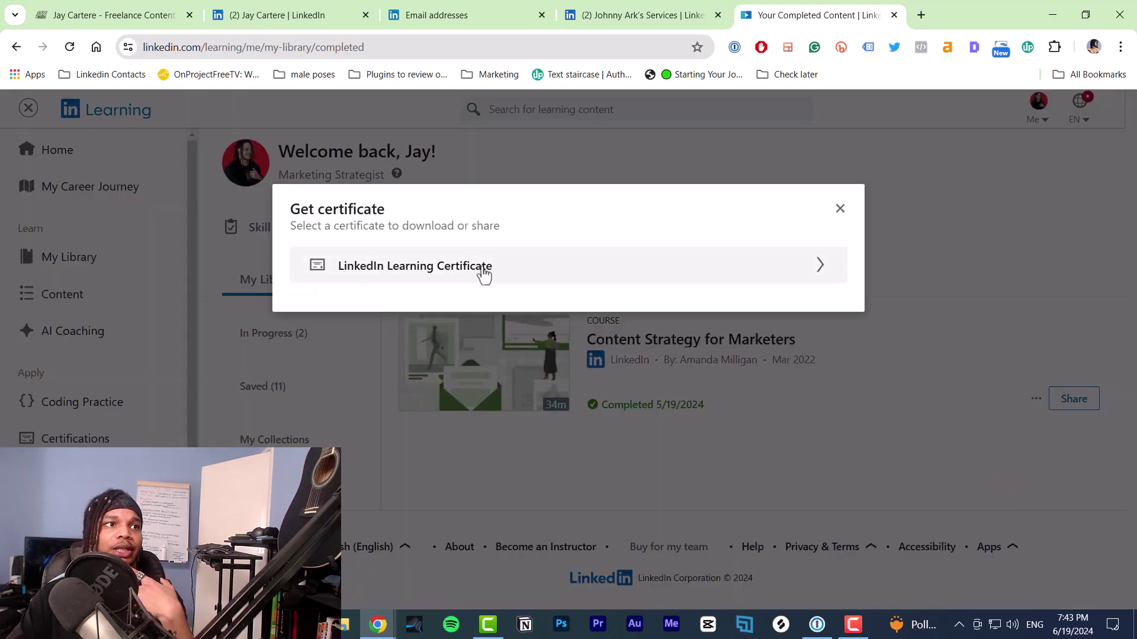
{"action": "left_click", "coordinate": [461, 268]}
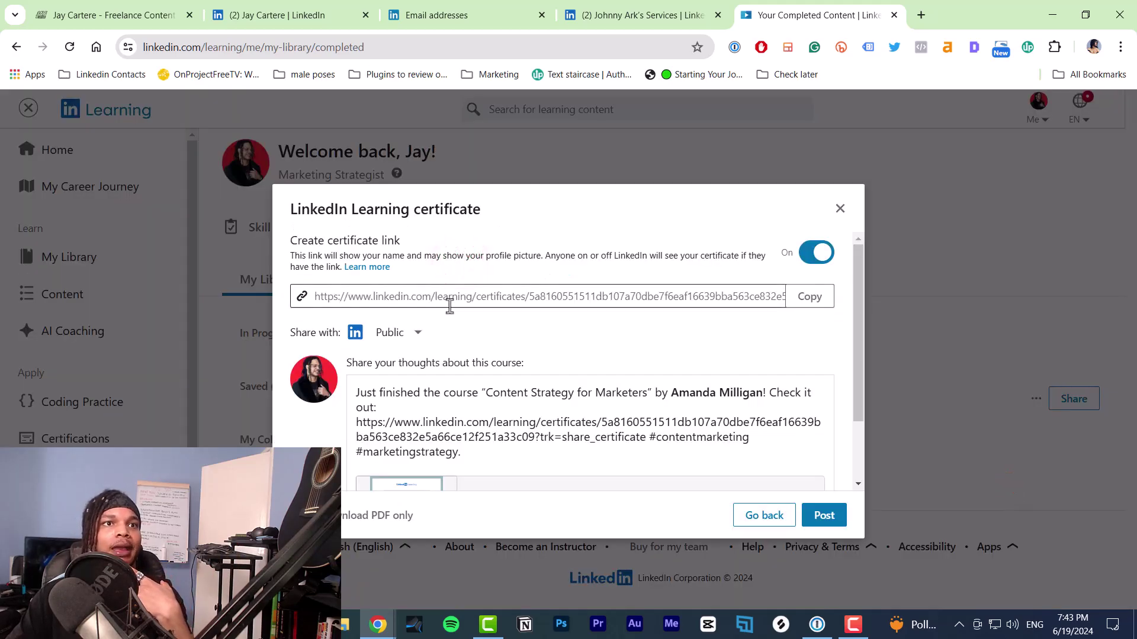
{"action": "scroll", "coordinate": [597, 358], "scroll_direction": "down", "scroll_amount": 2}
{"action": "scroll", "coordinate": [598, 361], "scroll_direction": "up", "scroll_amount": 2}
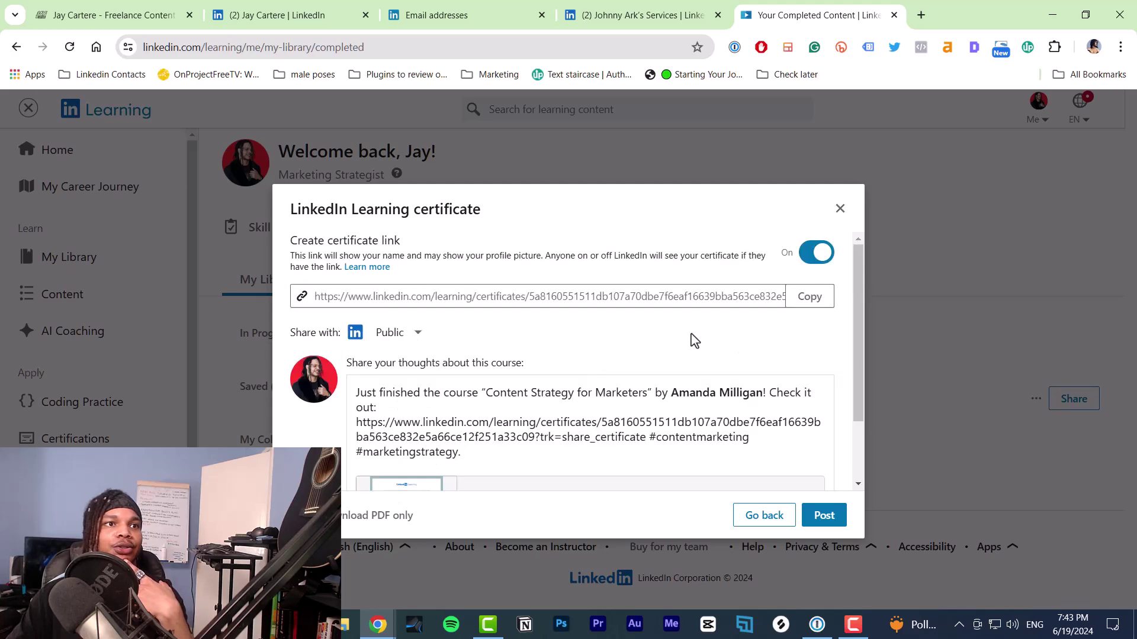
{"action": "left_click", "coordinate": [809, 296]}
{"action": "key", "text": "ctrl+2"}
- Paste the copied certificate link into the new certification's Credential URL
{"action": "left_click", "coordinate": [673, 218]}
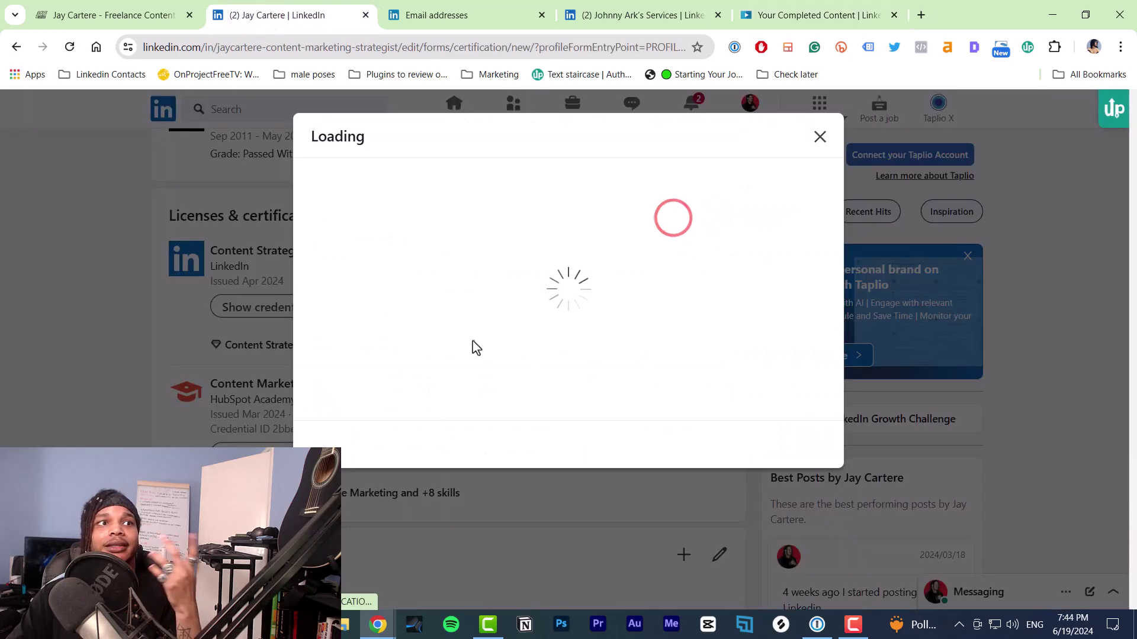
{"action": "scroll", "coordinate": [433, 296], "scroll_direction": "down", "scroll_amount": 4}
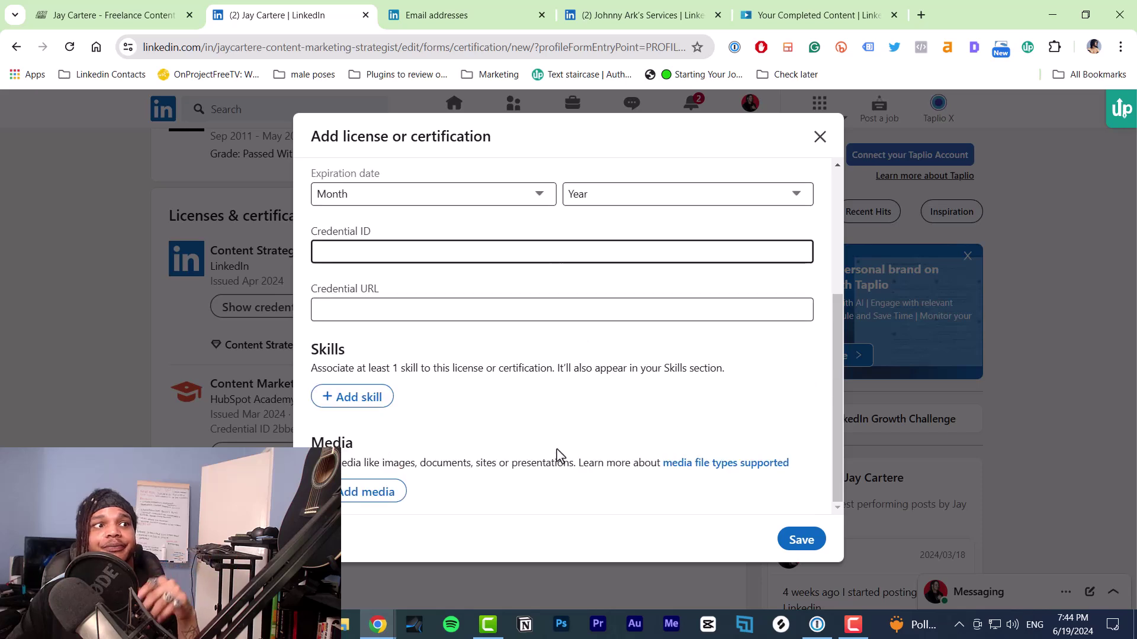
{"action": "left_click", "coordinate": [433, 308]}
{"action": "key", "text": "ctrl+v"}
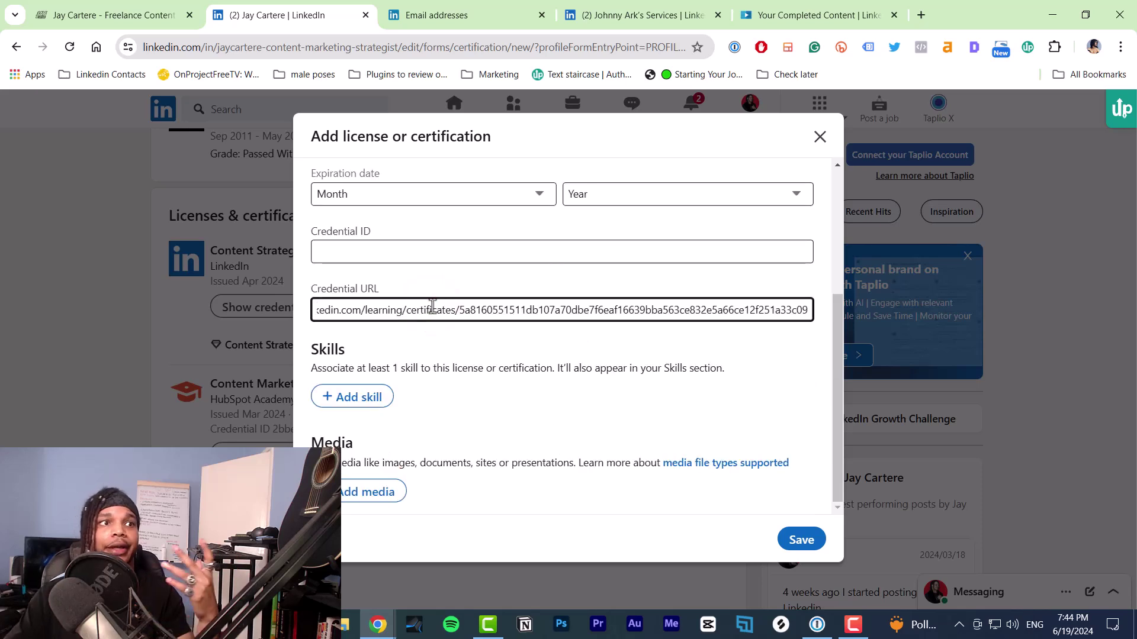
{"action": "left_click", "coordinate": [510, 386]}
{"action": "scroll", "coordinate": [482, 319], "scroll_direction": "up", "scroll_amount": 4}
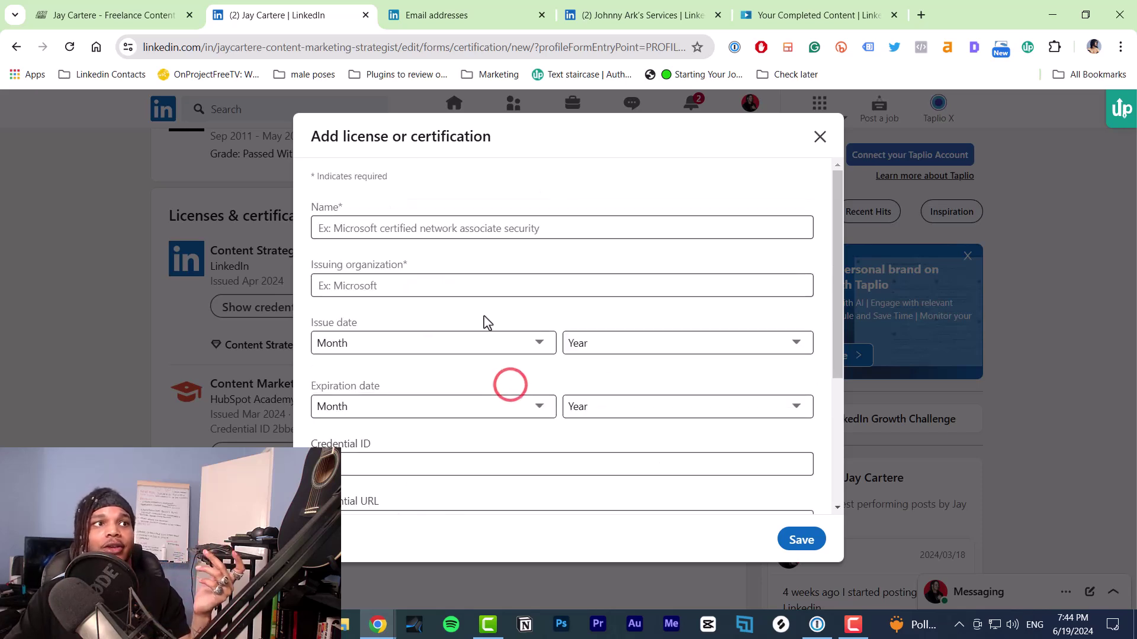
- Check the Issuing organization and Name fields, then close the Email addresses and Services tabs
{"action": "left_click", "coordinate": [417, 283]}
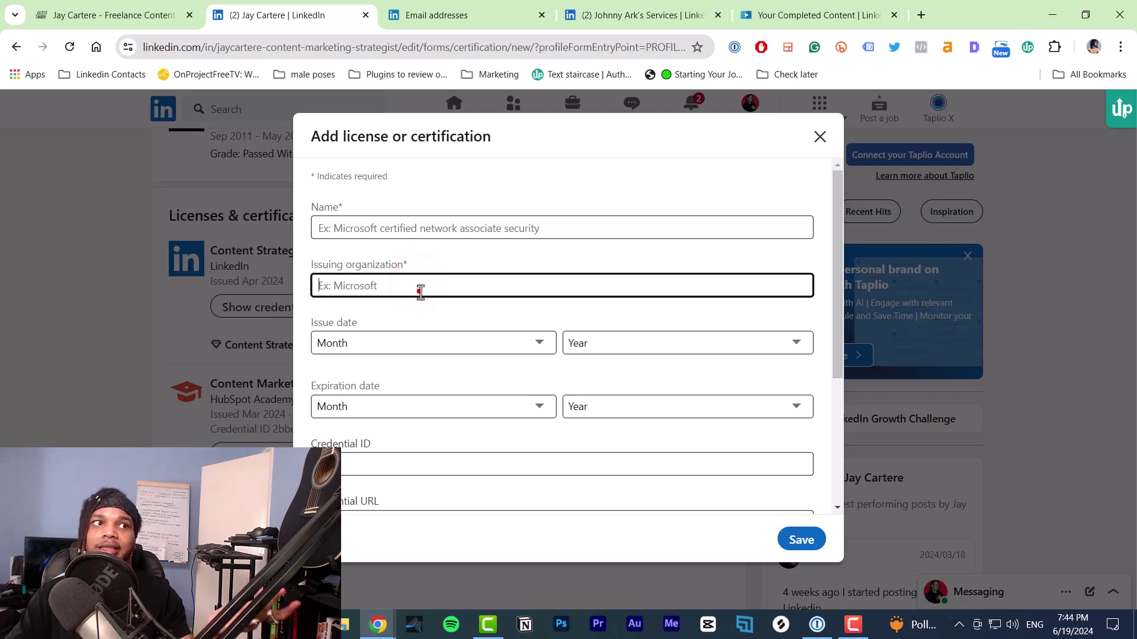
{"action": "left_click", "coordinate": [418, 291]}
{"action": "left_click", "coordinate": [381, 230]}
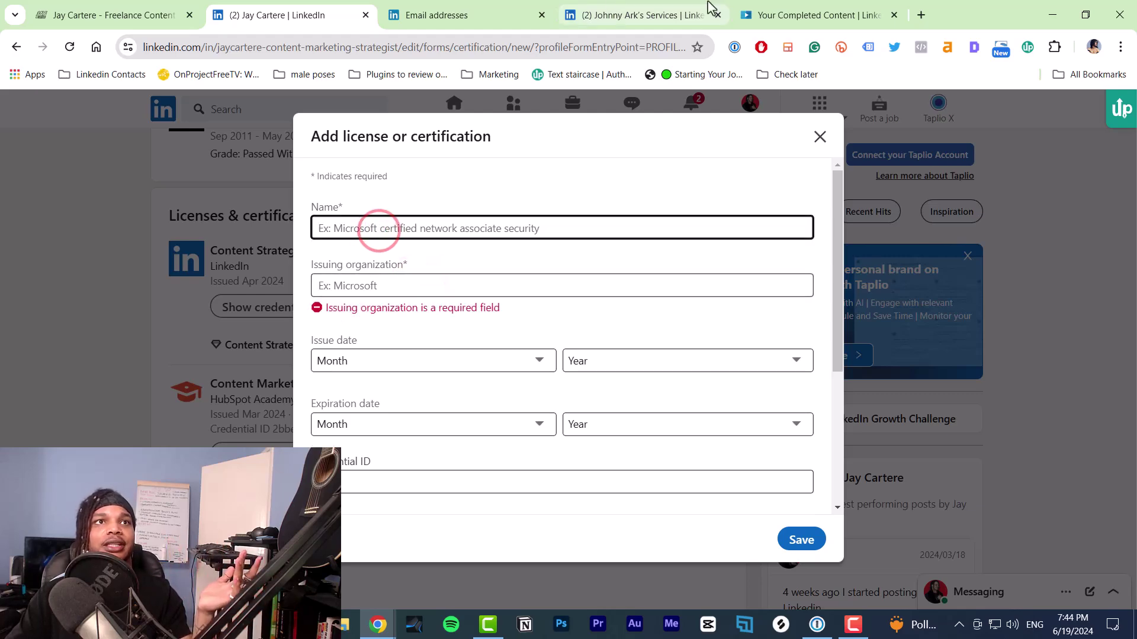
{"action": "left_click", "coordinate": [741, 18]}
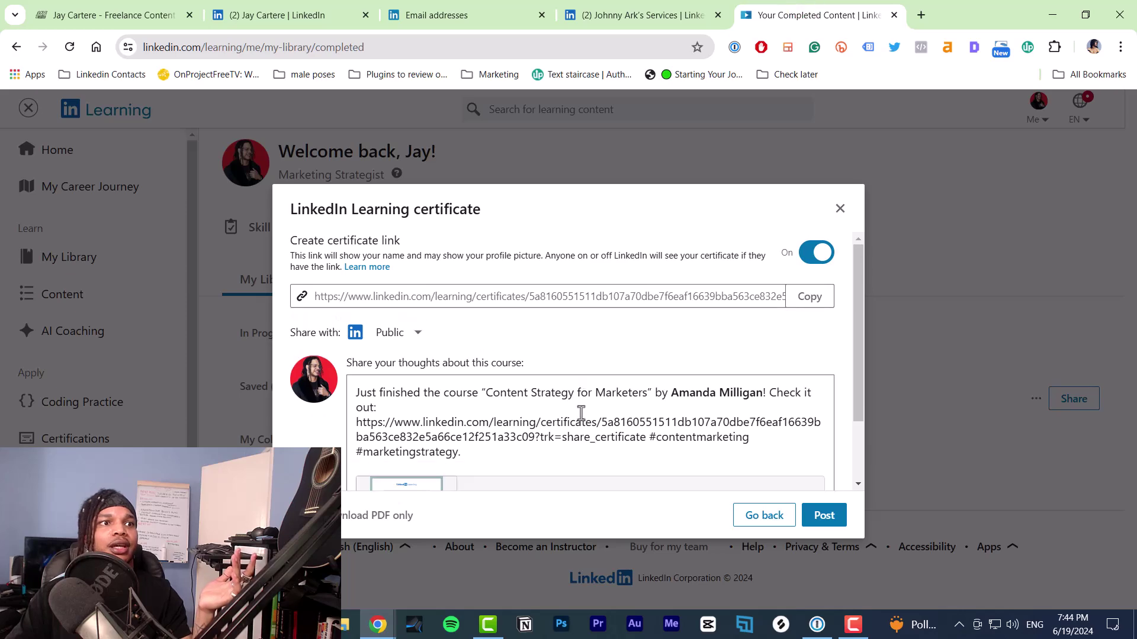
{"action": "left_click", "coordinate": [541, 15]}
{"action": "left_click", "coordinate": [542, 15]}
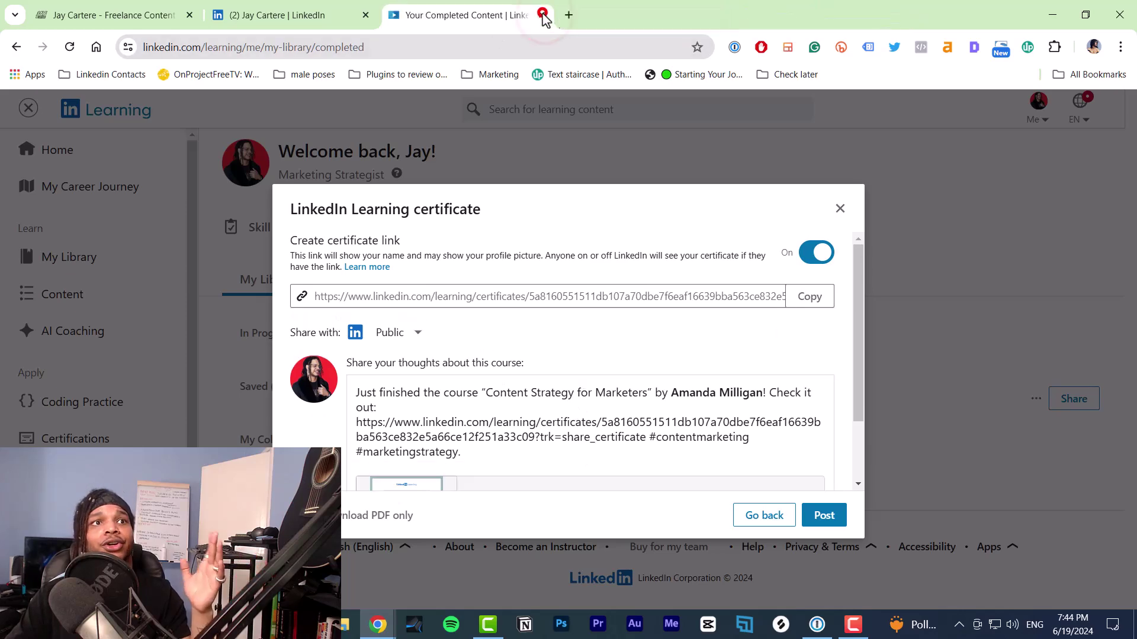
- Dismiss the certificate share dialog and search LinkedIn Learning for 'seo'
{"action": "left_click", "coordinate": [840, 208]}
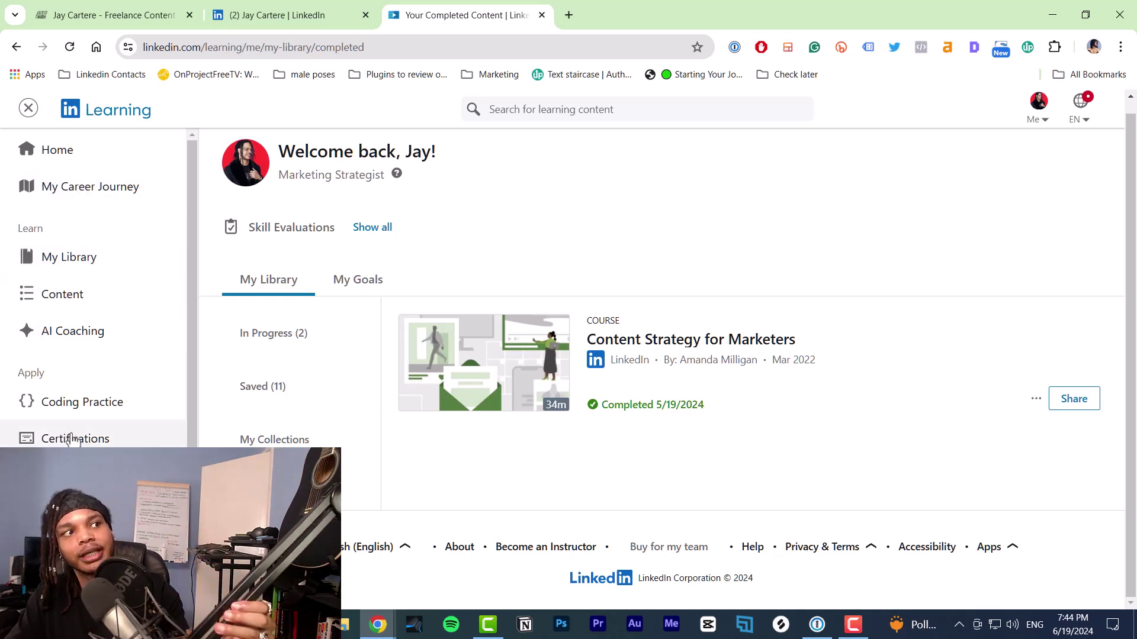
{"action": "left_click", "coordinate": [511, 107]}
{"action": "type", "text": "seo"}
{"action": "key", "text": "Return"}
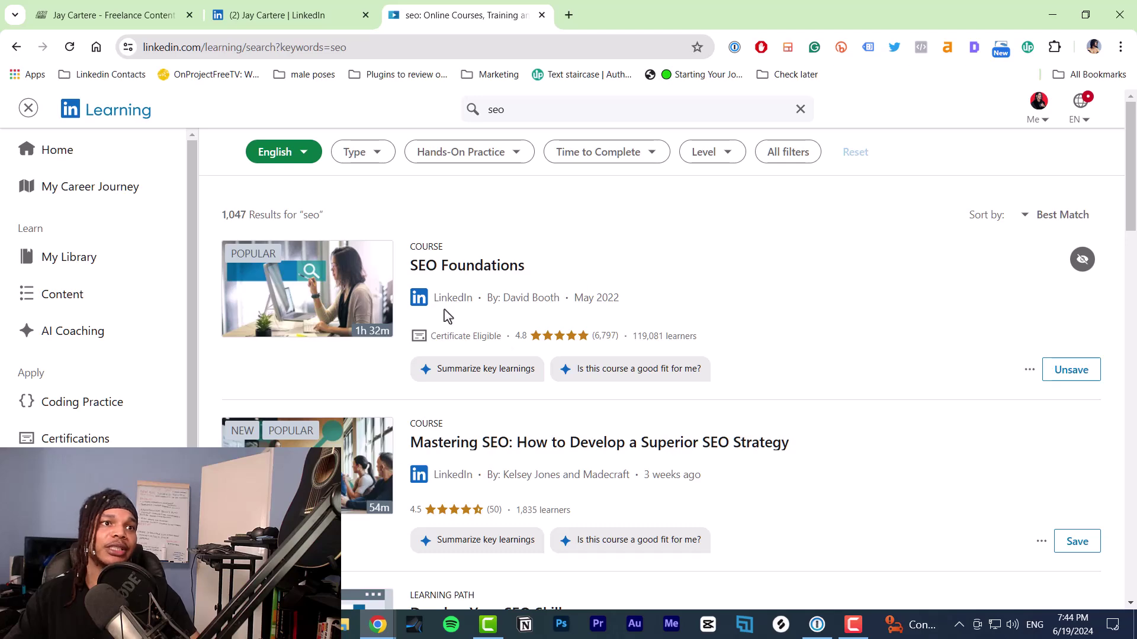
- Browse the 1,047 'seo' results, led by SEO Foundations, down and back to the top
{"action": "scroll", "coordinate": [593, 317], "scroll_direction": "down", "scroll_amount": 2}
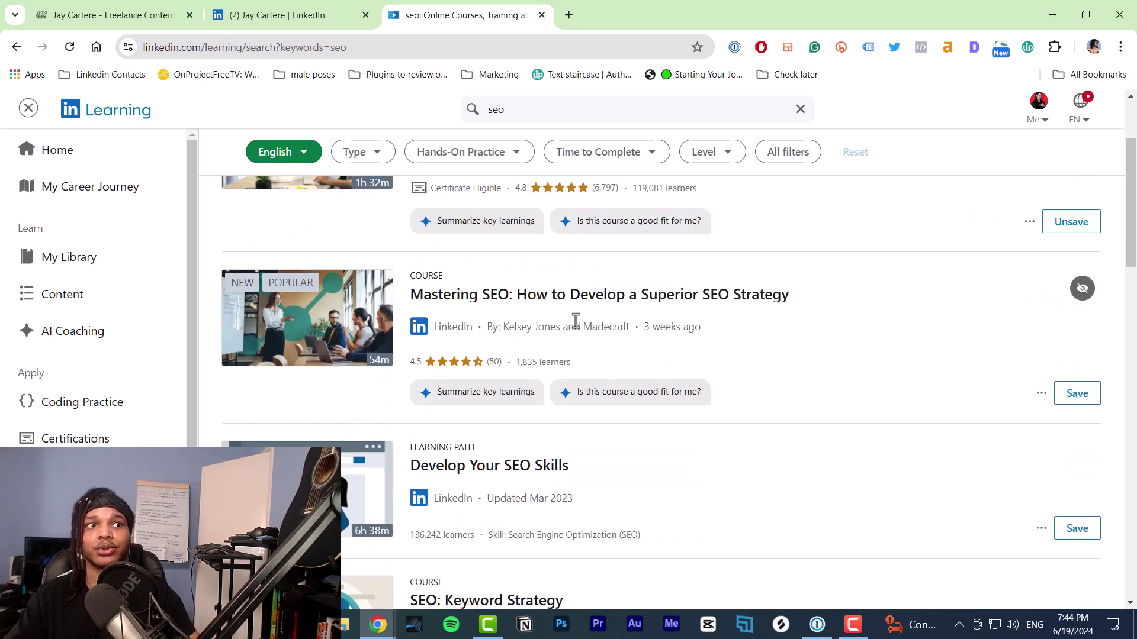
{"action": "scroll", "coordinate": [536, 337], "scroll_direction": "down", "scroll_amount": 3}
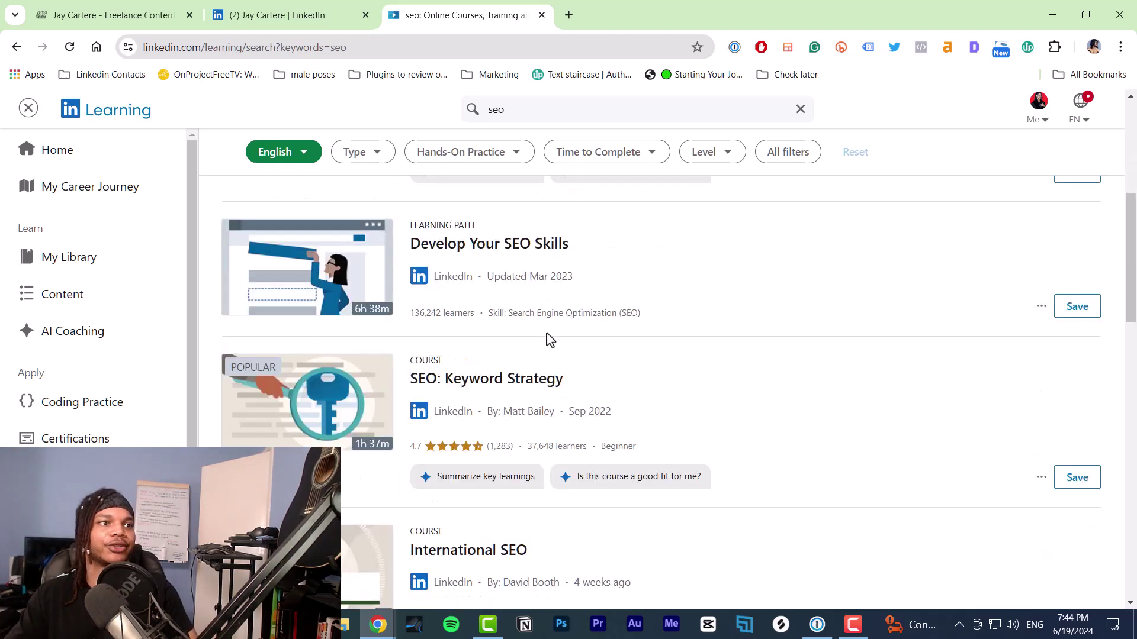
{"action": "scroll", "coordinate": [482, 456], "scroll_direction": "down", "scroll_amount": 4}
{"action": "scroll", "coordinate": [451, 338], "scroll_direction": "down", "scroll_amount": 8}
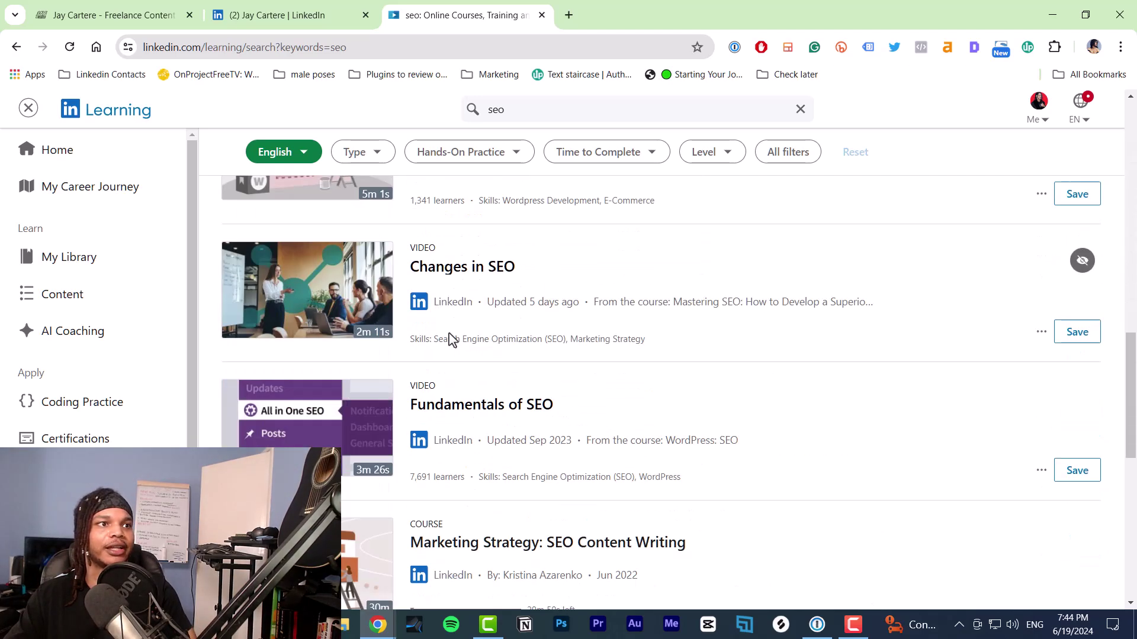
{"action": "scroll", "coordinate": [449, 339], "scroll_direction": "down", "scroll_amount": 10}
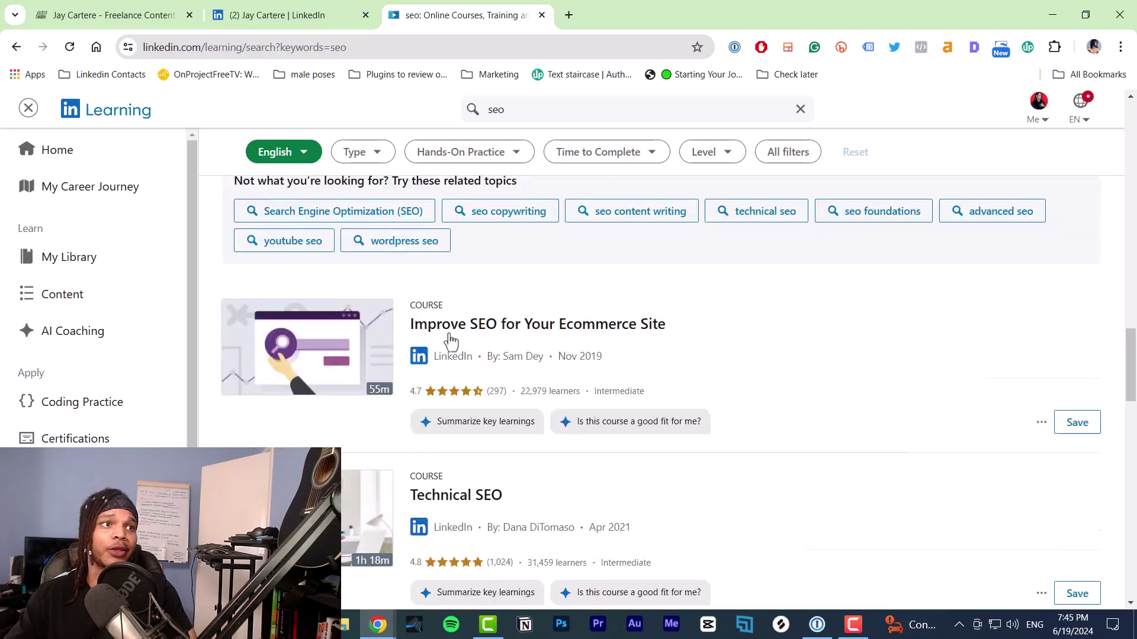
{"action": "scroll", "coordinate": [449, 339], "scroll_direction": "up", "scroll_amount": 5}
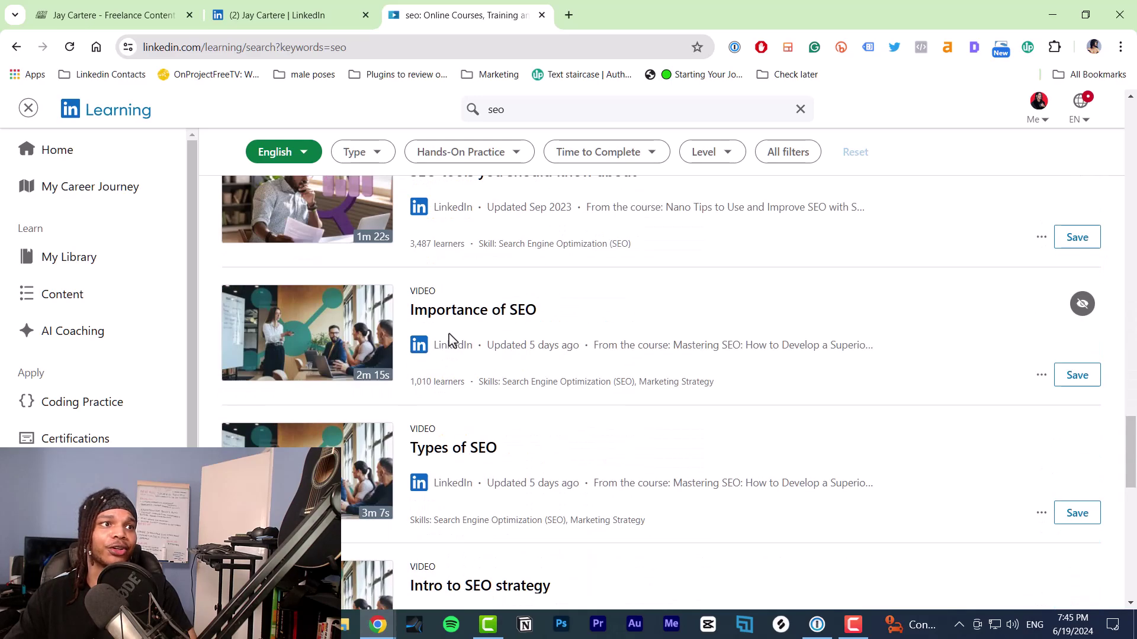
{"action": "scroll", "coordinate": [450, 341], "scroll_direction": "up", "scroll_amount": 12}
{"action": "scroll", "coordinate": [452, 339], "scroll_direction": "up", "scroll_amount": 6}
{"action": "scroll", "coordinate": [464, 325], "scroll_direction": "down", "scroll_amount": 8}
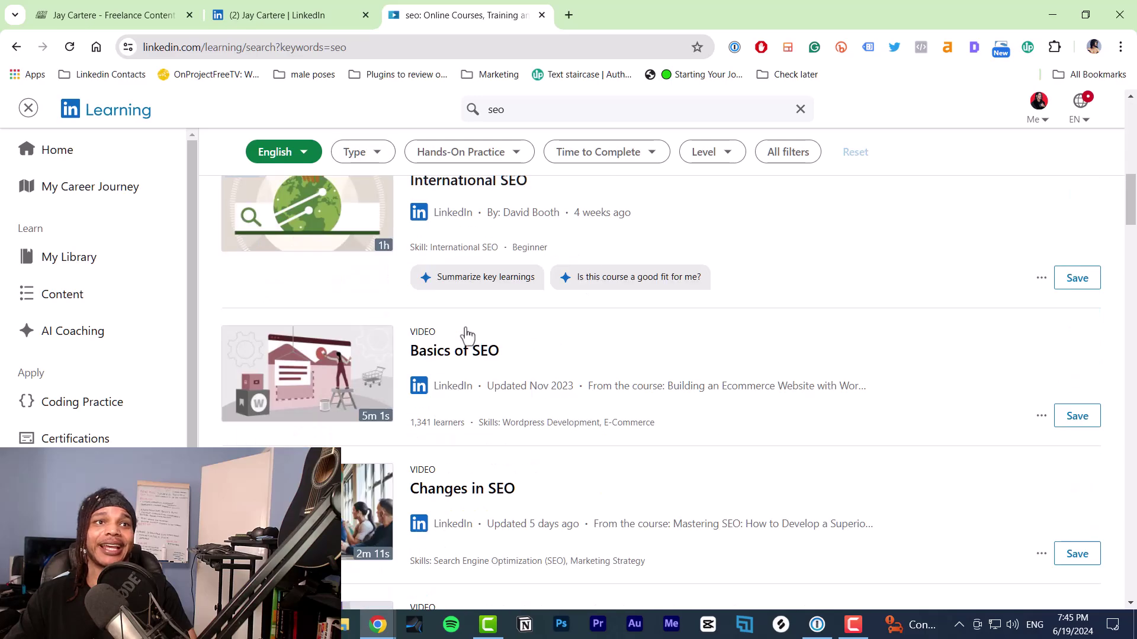
{"action": "scroll", "coordinate": [468, 336], "scroll_direction": "down", "scroll_amount": 15}
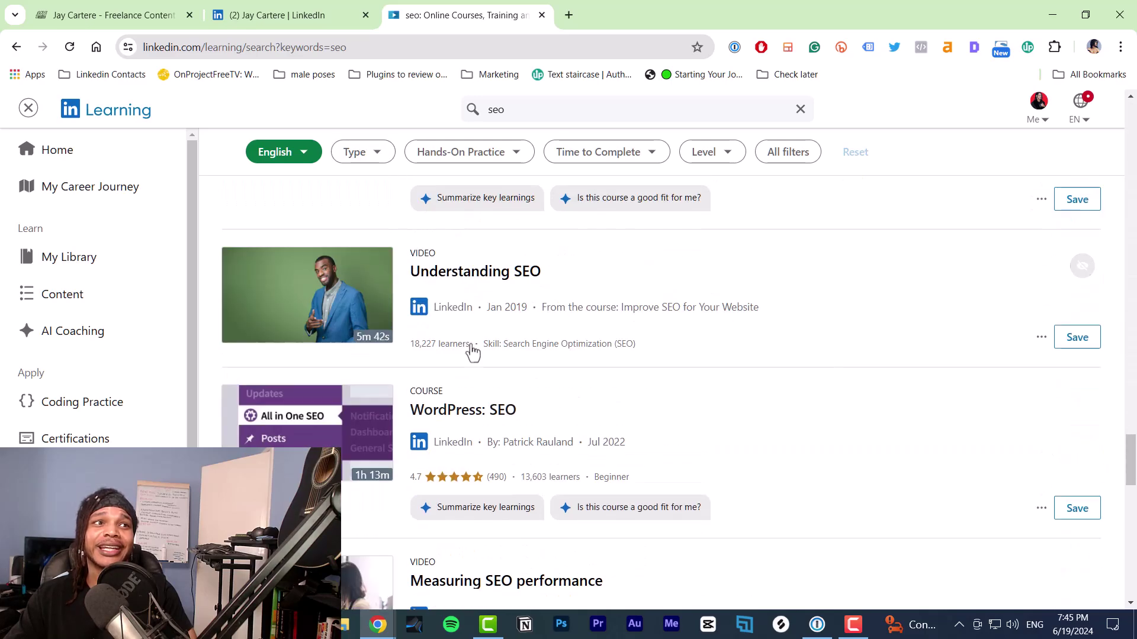
{"action": "scroll", "coordinate": [540, 363], "scroll_direction": "down", "scroll_amount": 9}
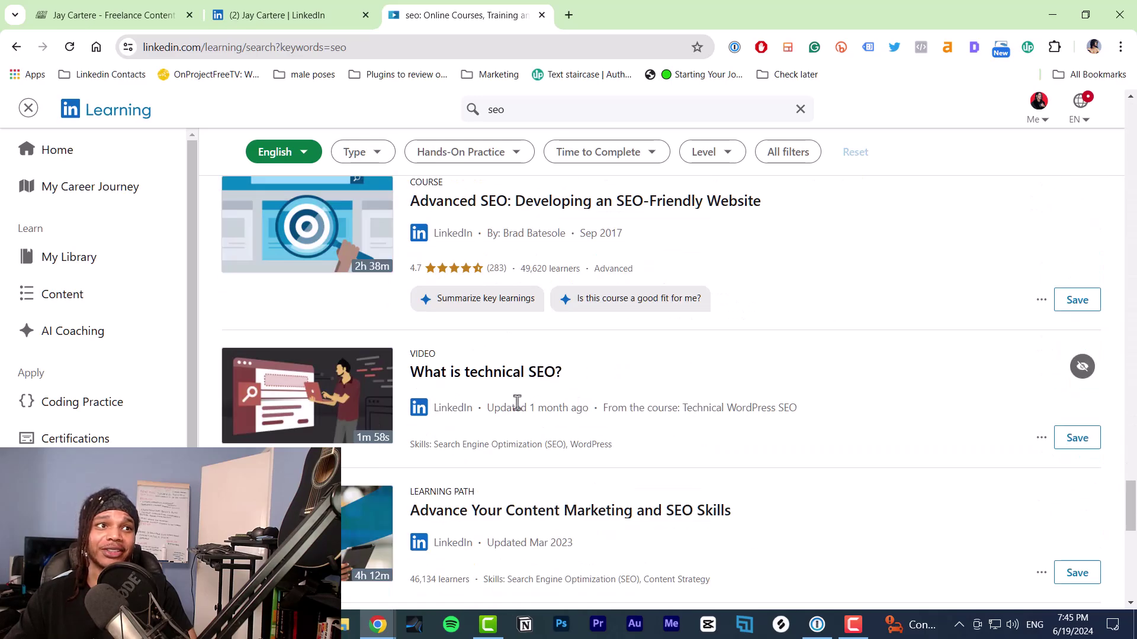
{"action": "scroll", "coordinate": [517, 406], "scroll_direction": "up", "scroll_amount": 20}
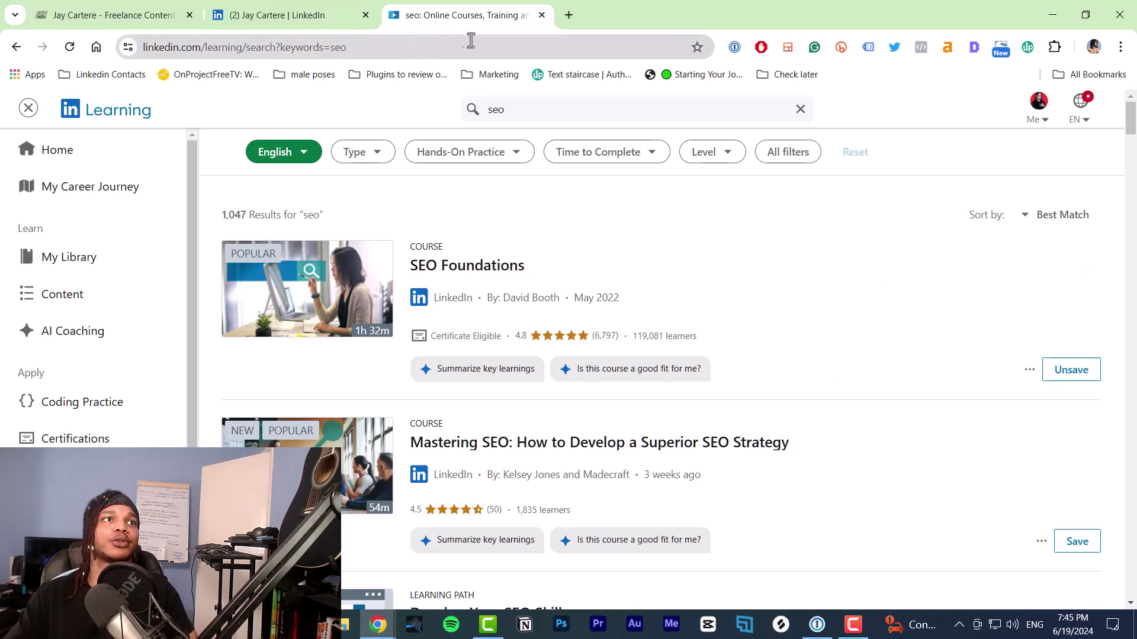
- Open the Content Marketing certification in HubSpot Academy My learning and choose Share your achievement
{"action": "left_click", "coordinate": [453, 43]}
{"action": "type", "text": "acad"}
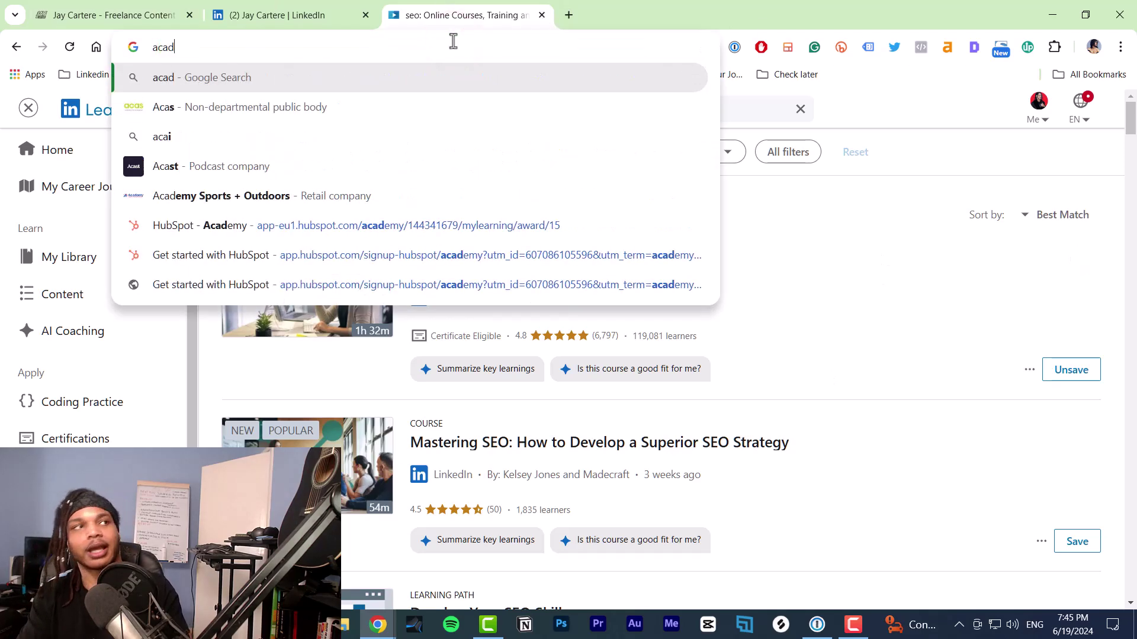
{"action": "left_click", "coordinate": [190, 227]}
{"action": "left_click", "coordinate": [185, 109]}
{"action": "scroll", "coordinate": [949, 457], "scroll_direction": "down", "scroll_amount": 2}
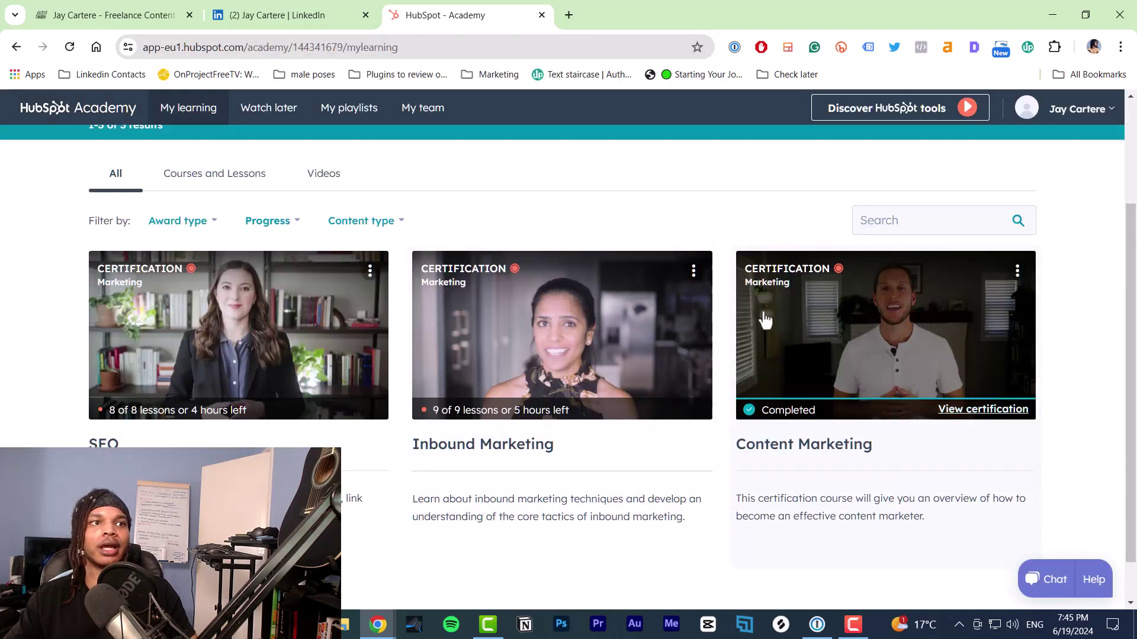
{"action": "left_click", "coordinate": [991, 413]}
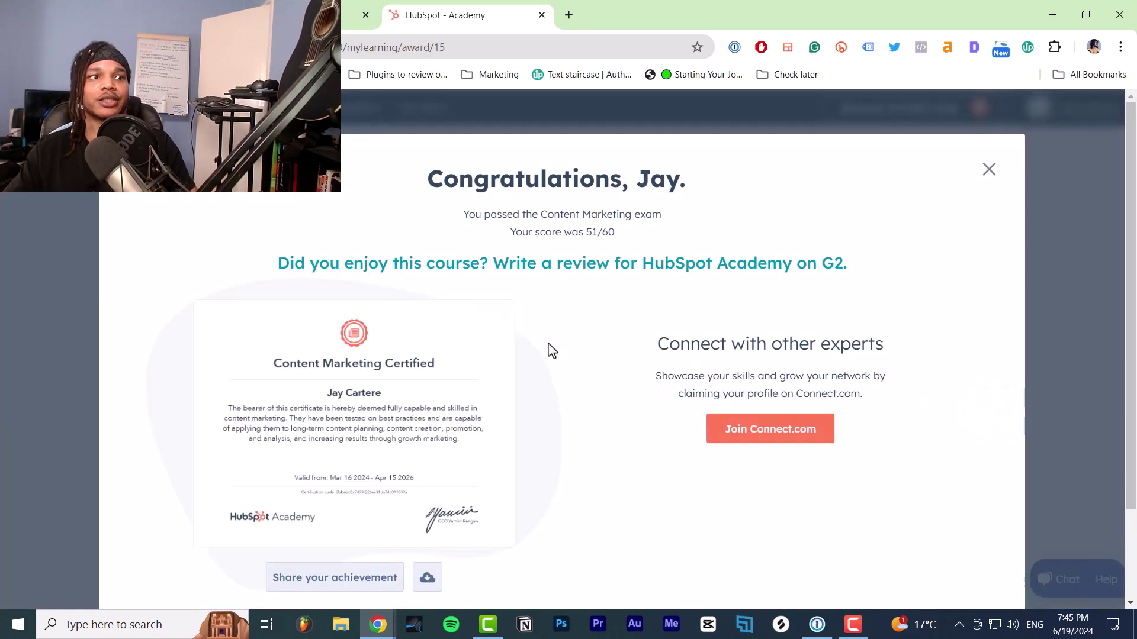
{"action": "scroll", "coordinate": [368, 412], "scroll_direction": "down", "scroll_amount": 2}
{"action": "left_click", "coordinate": [331, 465]}
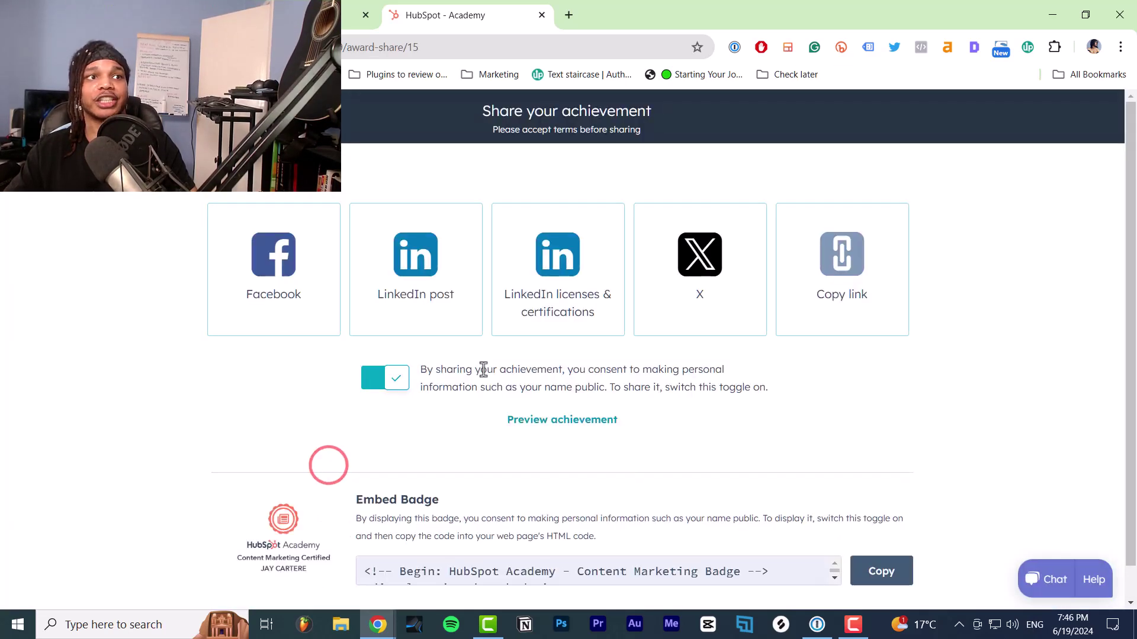
- Send the certificate to LinkedIn and review the prefilled Content Marketing, HubSpot Academy, March 2024–April 2026 fields
{"action": "left_click", "coordinate": [556, 266]}
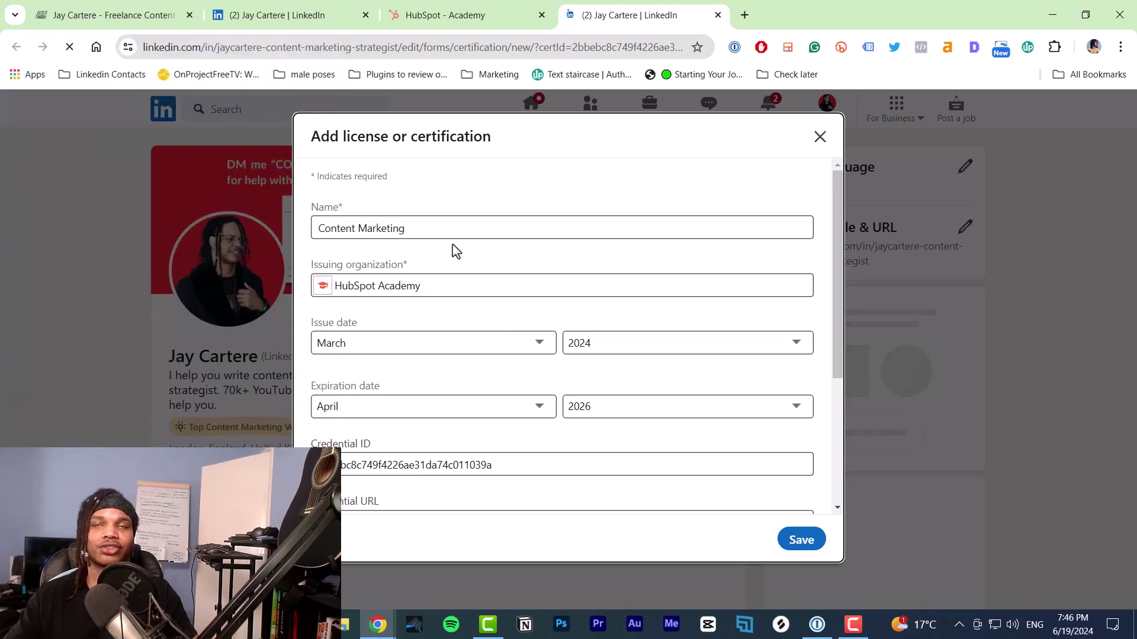
{"action": "left_click", "coordinate": [439, 228]}
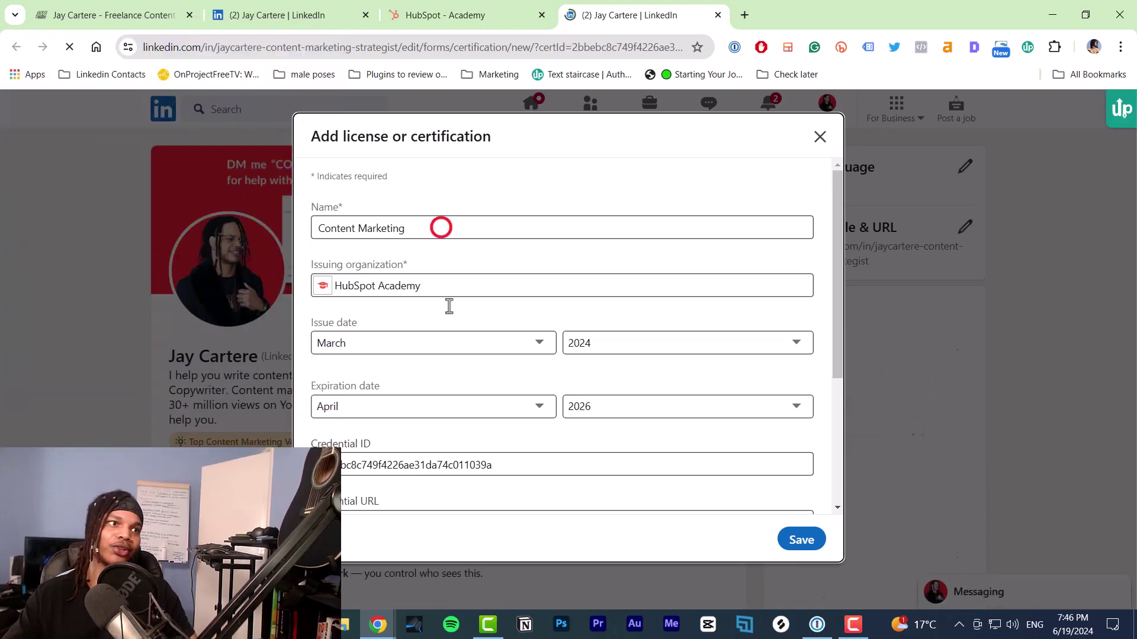
{"action": "scroll", "coordinate": [456, 296], "scroll_direction": "down", "scroll_amount": 3}
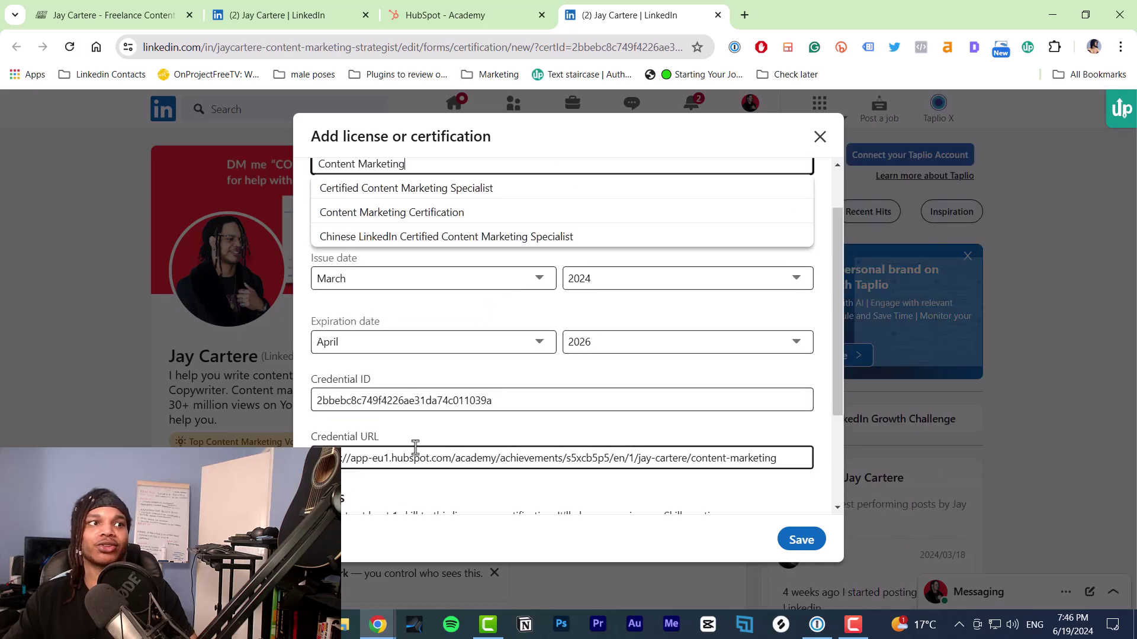
{"action": "left_click", "coordinate": [457, 309]}
{"action": "scroll", "coordinate": [421, 325], "scroll_direction": "down", "scroll_amount": 3}
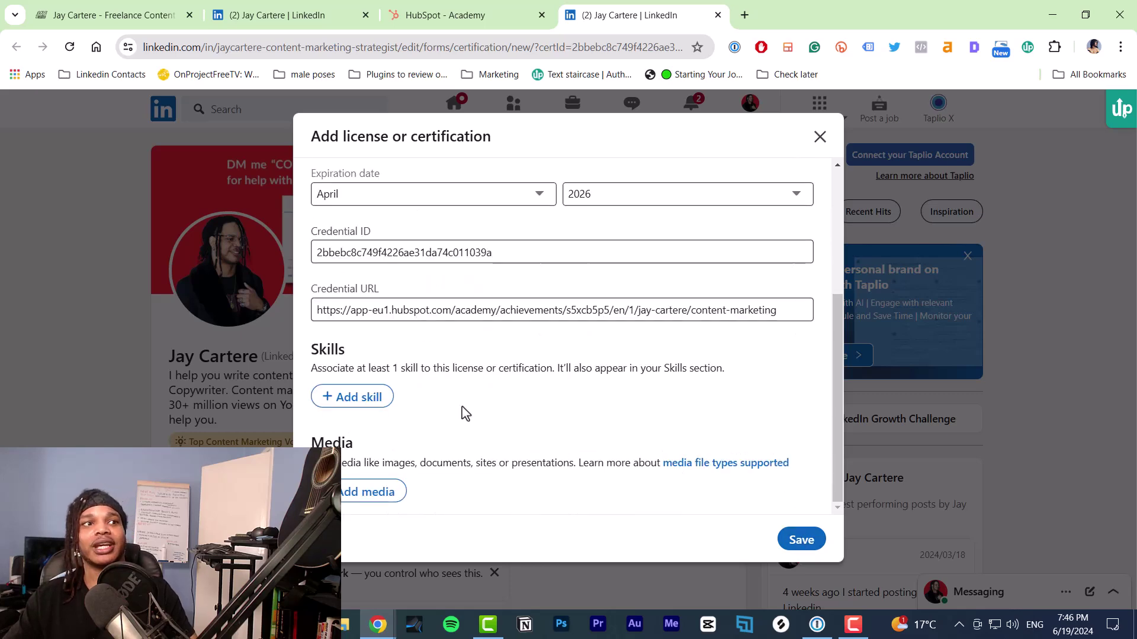
{"action": "scroll", "coordinate": [355, 405], "scroll_direction": "up", "scroll_amount": 3}
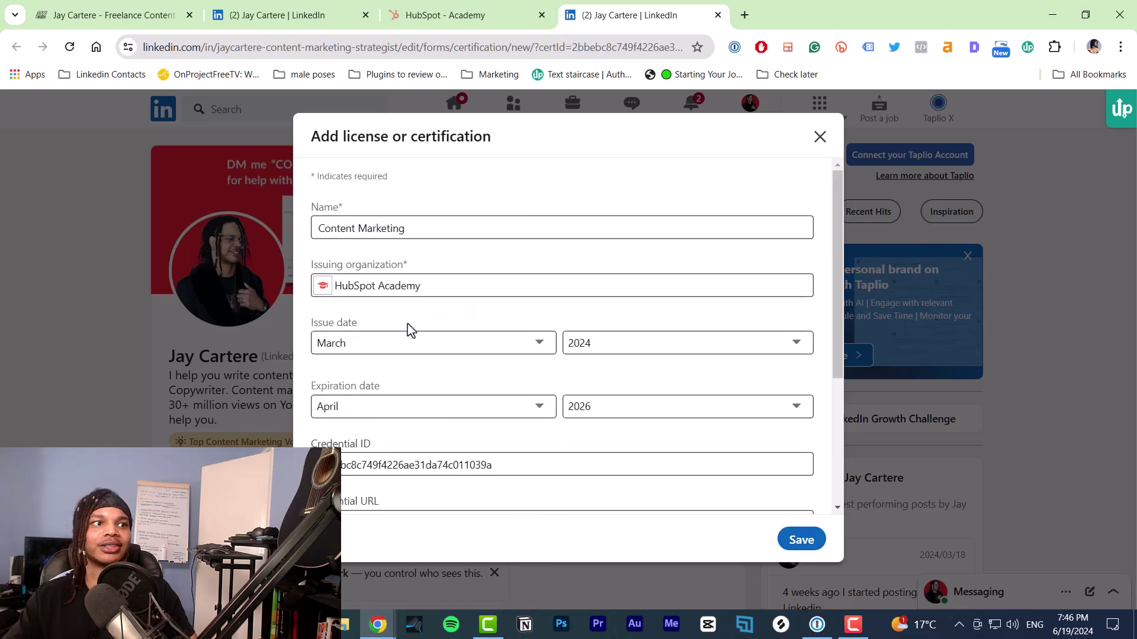
{"action": "scroll", "coordinate": [406, 325], "scroll_direction": "down", "scroll_amount": 3}
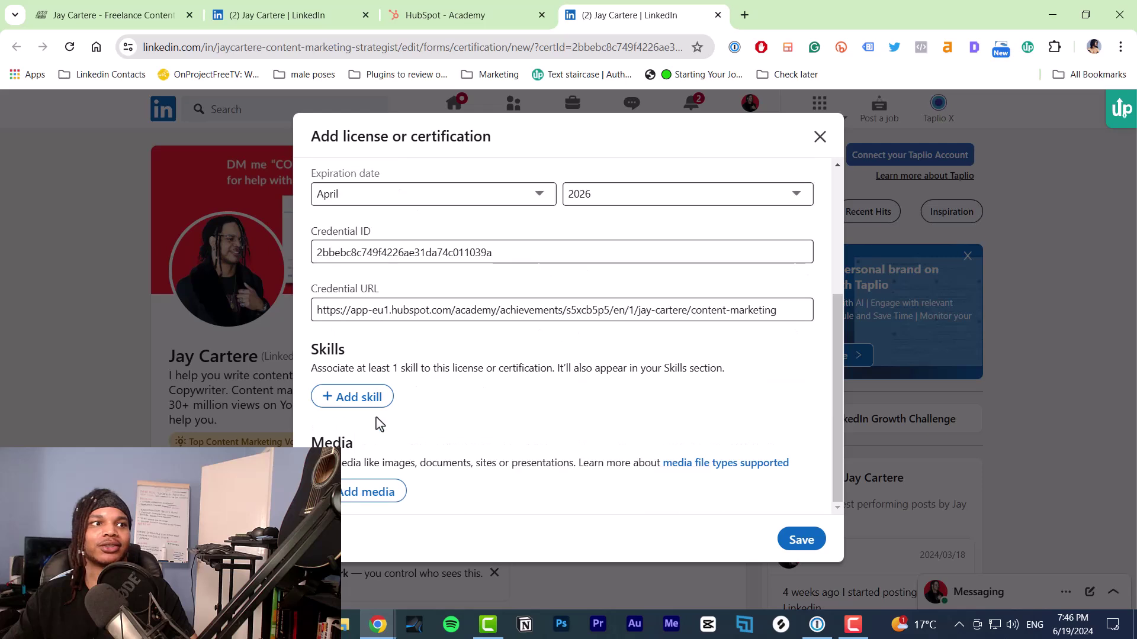
{"action": "left_click", "coordinate": [819, 137]}
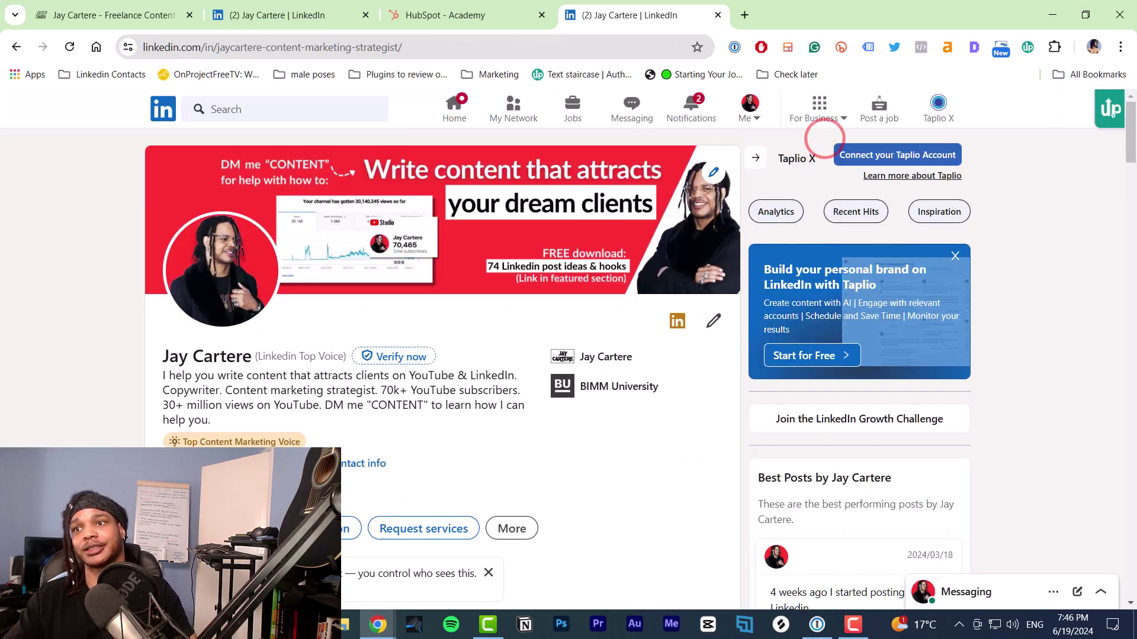
{"action": "scroll", "coordinate": [1075, 377], "scroll_direction": "down", "scroll_amount": 1}
{"action": "scroll", "coordinate": [1075, 377], "scroll_direction": "up", "scroll_amount": 1}
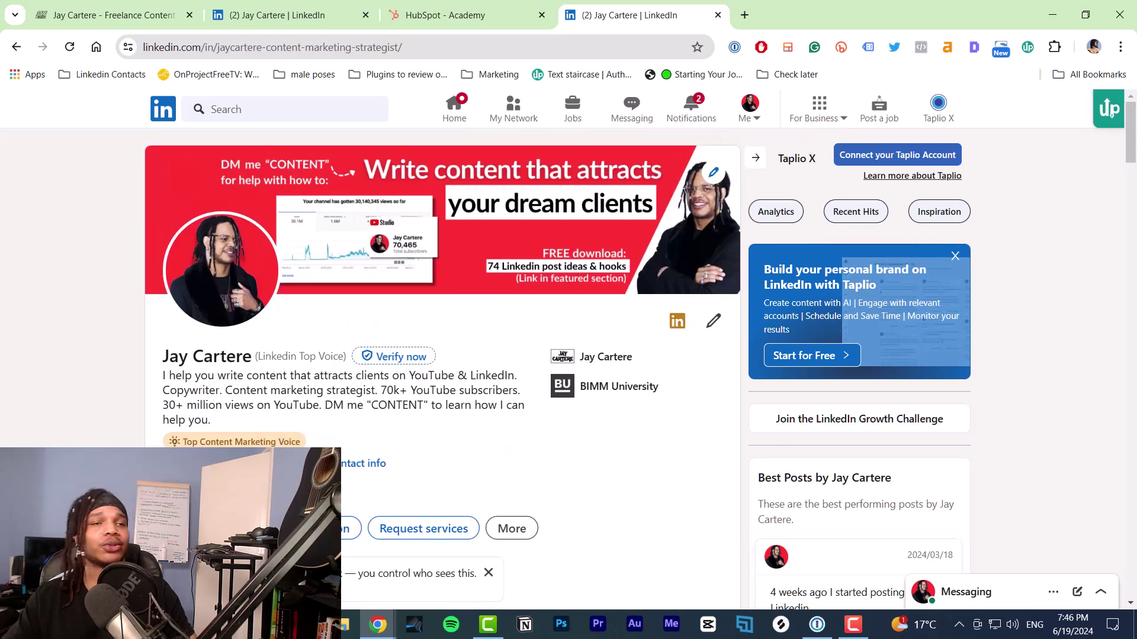